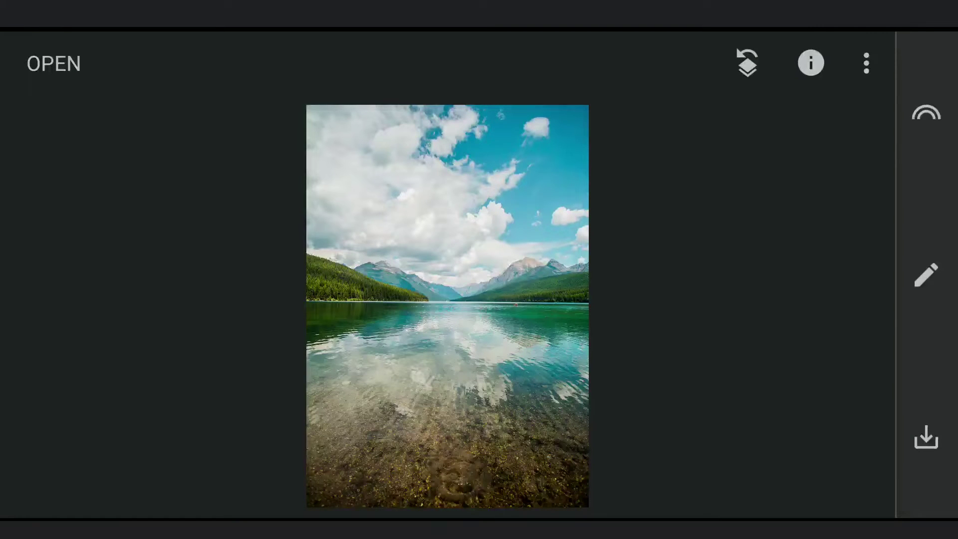
- Lower the lake photo's highlights to -60 and saturation to -26 with Tune Image
click(925, 275)
click(520, 119)
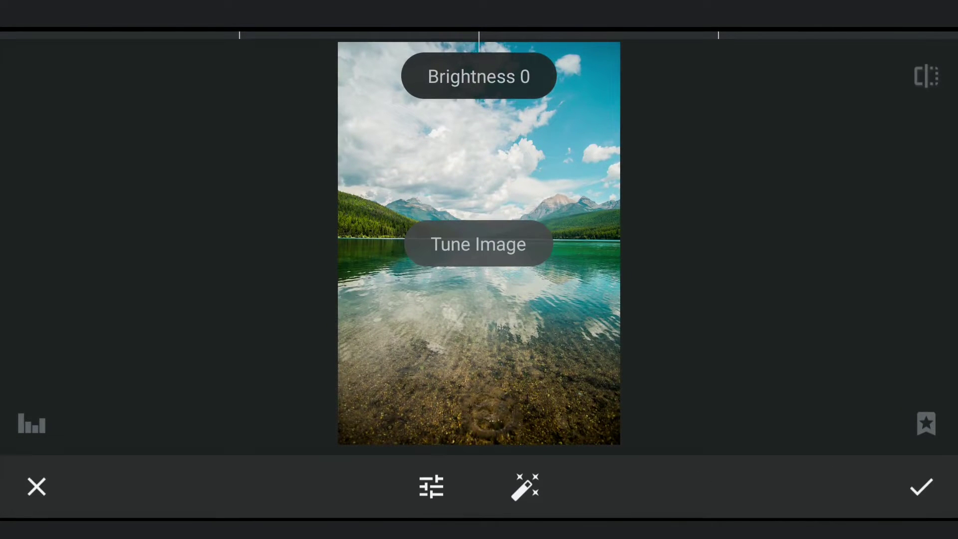
drag(479, 187, 479, 374)
drag(479, 247, 419, 247)
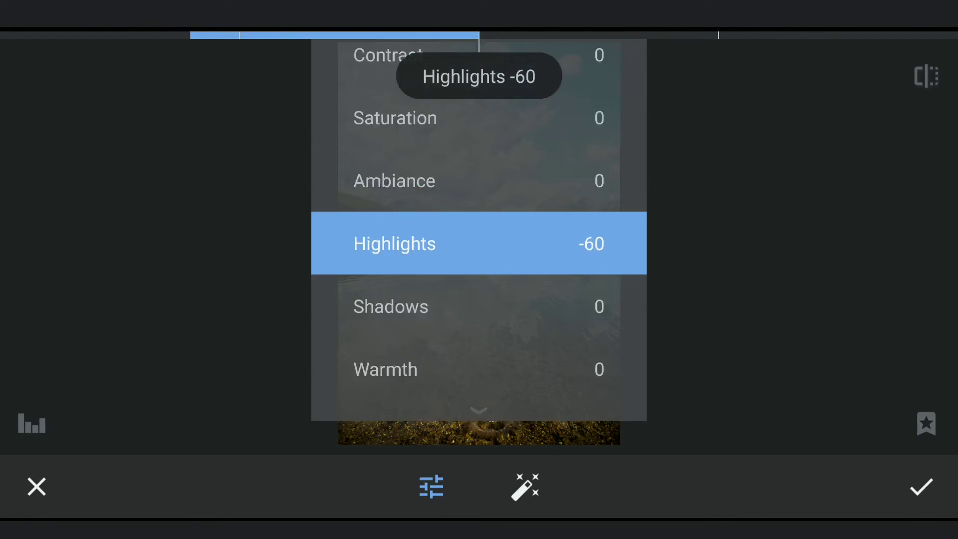
mouse_move(479, 300)
mouse_down()
mouse_move(479, 225)
mouse_move(442, 247)
mouse_up()
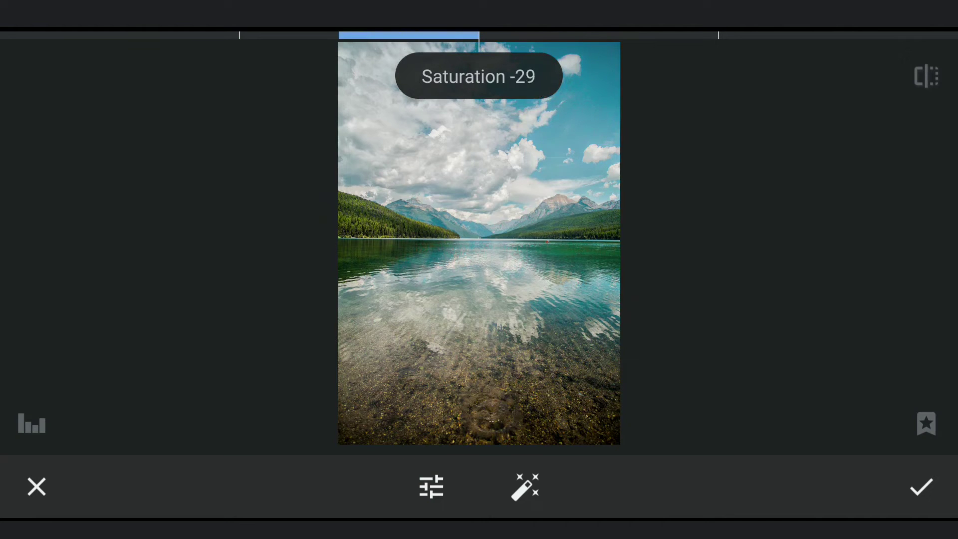
click(923, 488)
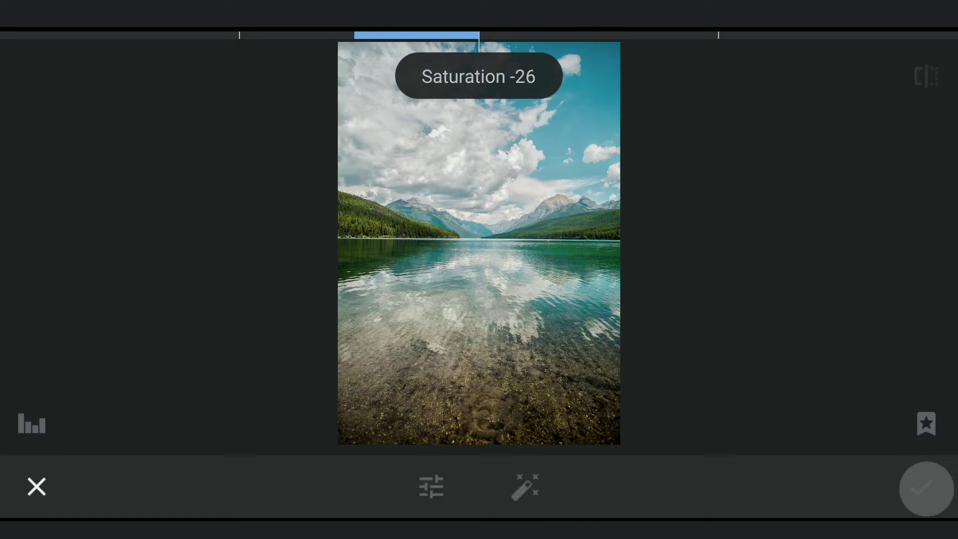
click(926, 275)
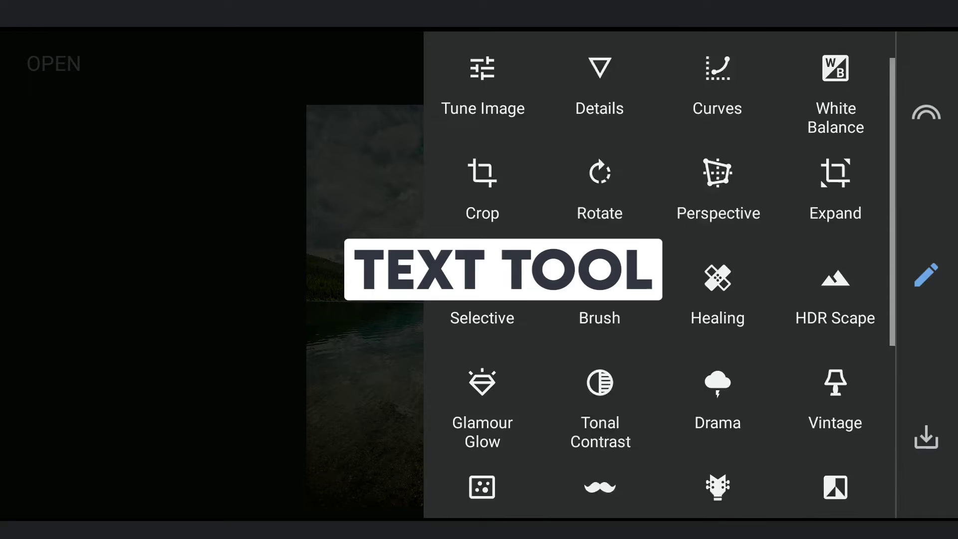
scroll(659, 299, down, 5)
- Add a text layer in white with the bold condensed L2 style
click(717, 425)
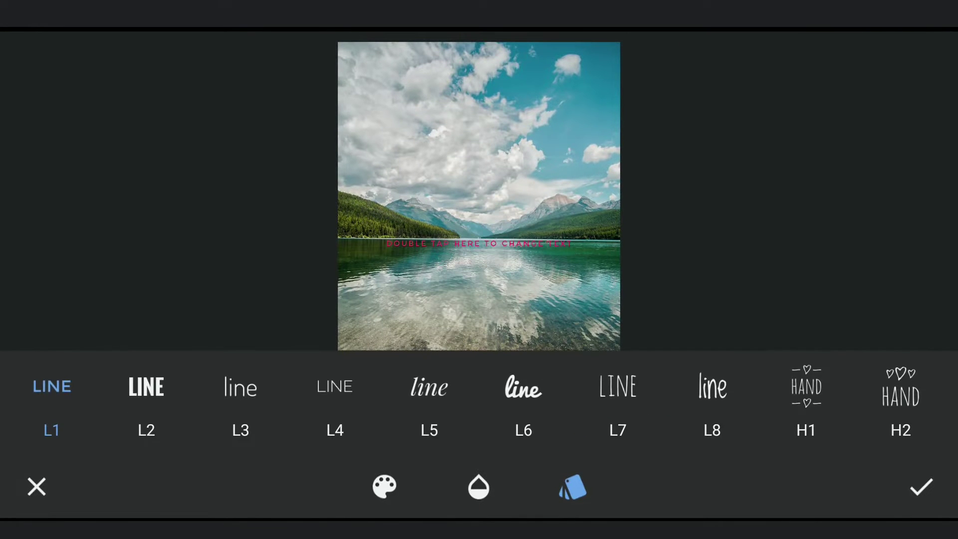
click(385, 486)
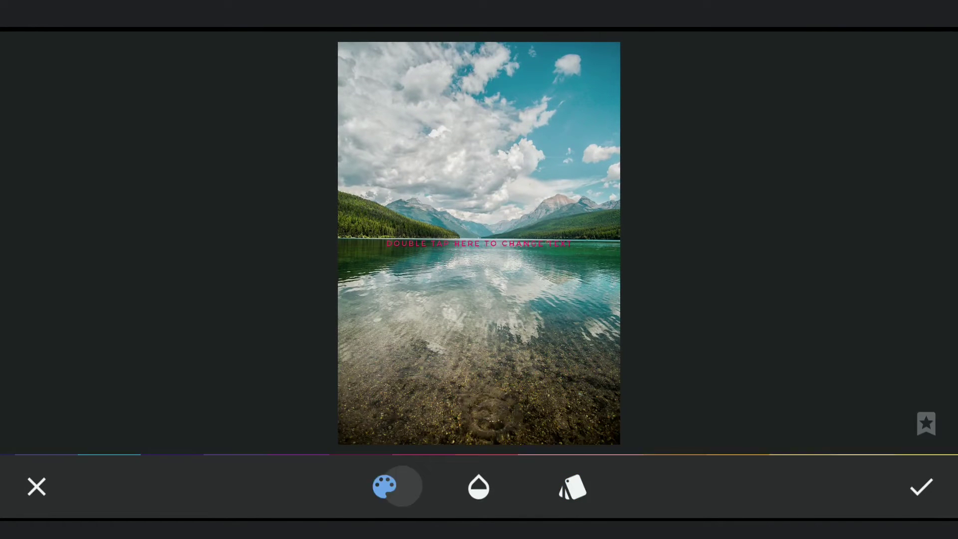
drag(419, 402, 725, 403)
drag(299, 403, 673, 403)
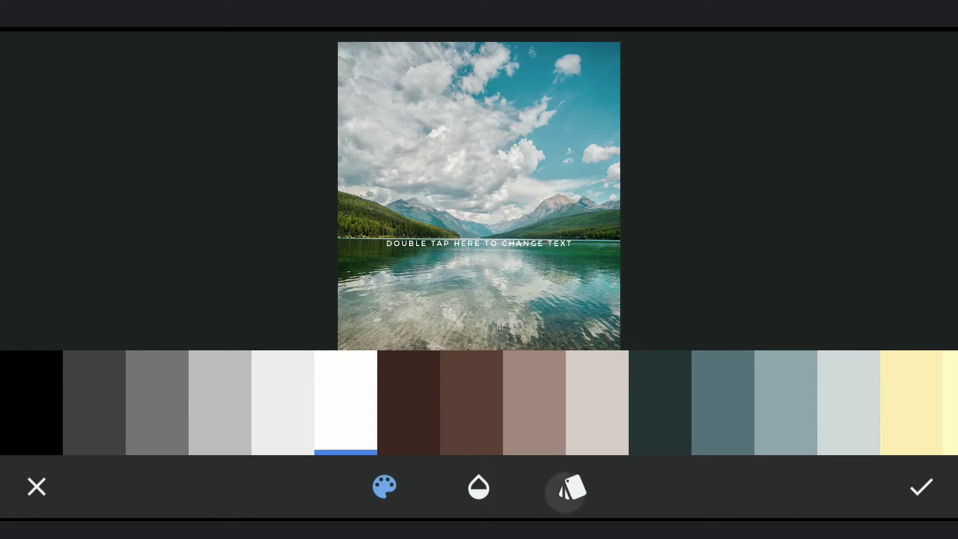
click(572, 489)
click(145, 397)
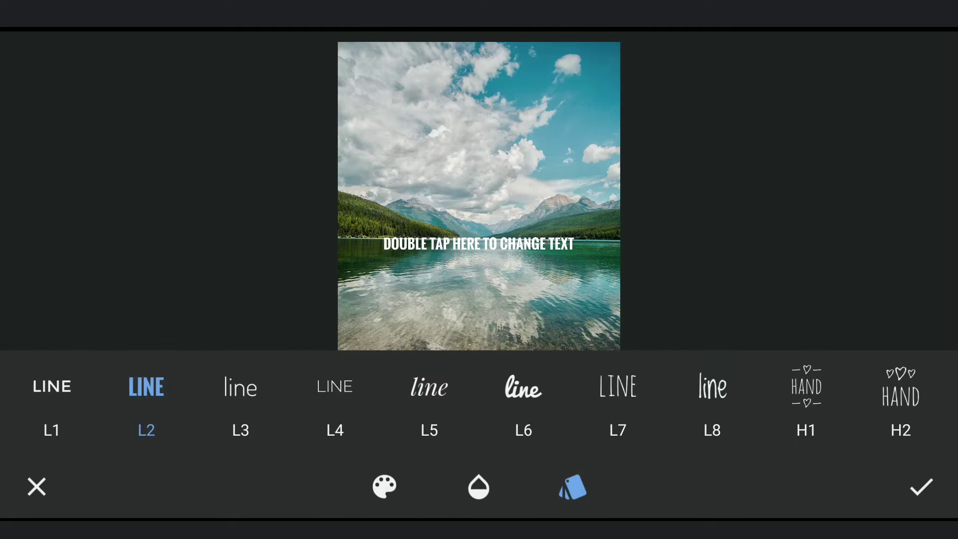
- Change the caption to SKY, enlarge it over the sky, and apply it
click(571, 488)
double_click(479, 244)
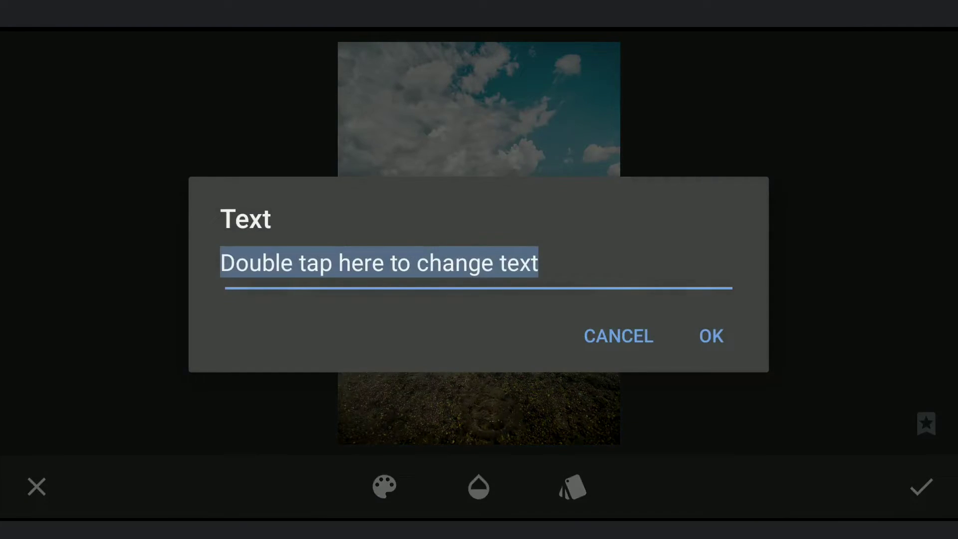
double_click(72, 394)
text(S)
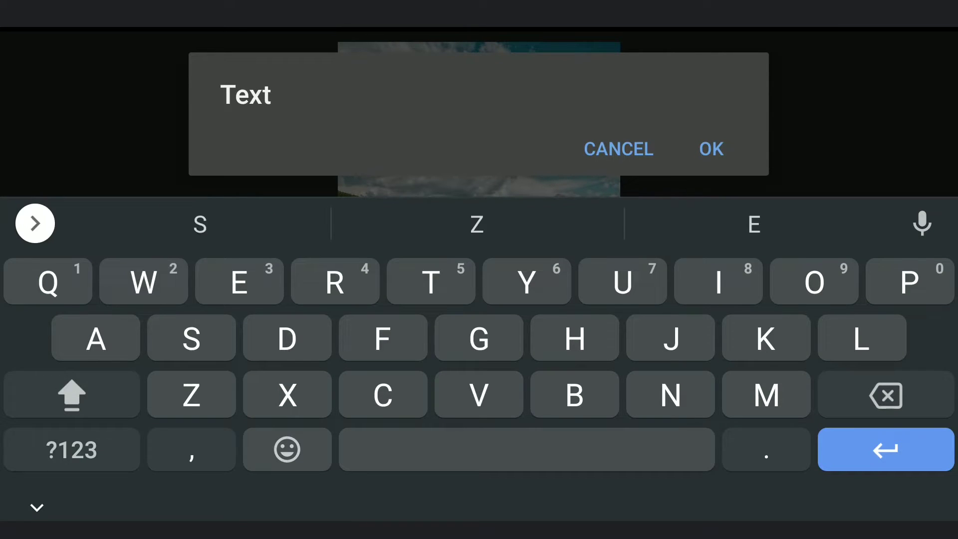
text(U)
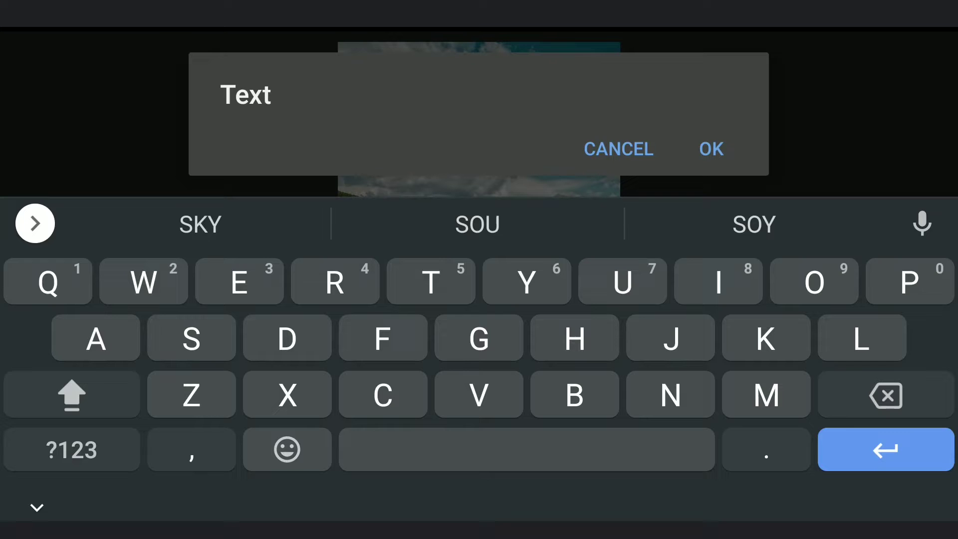
click(201, 224)
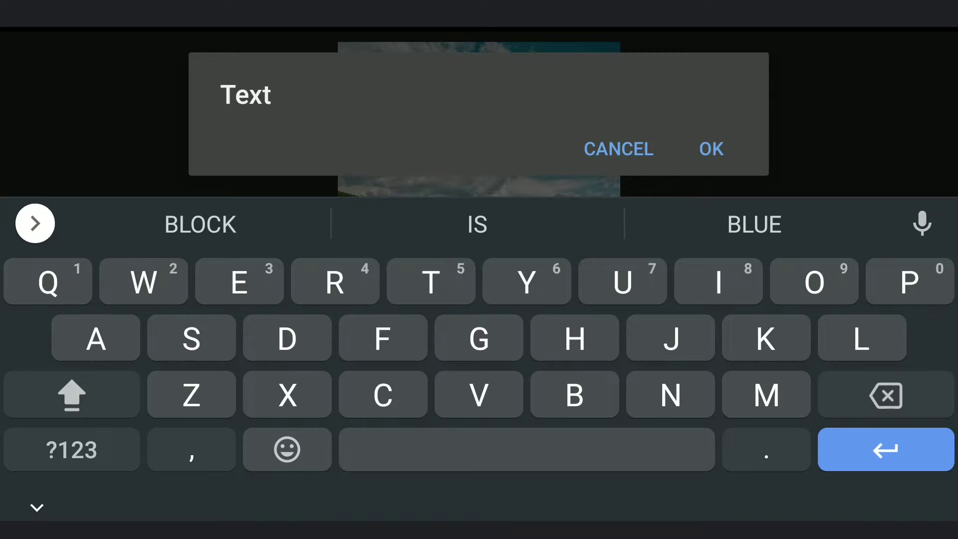
click(711, 149)
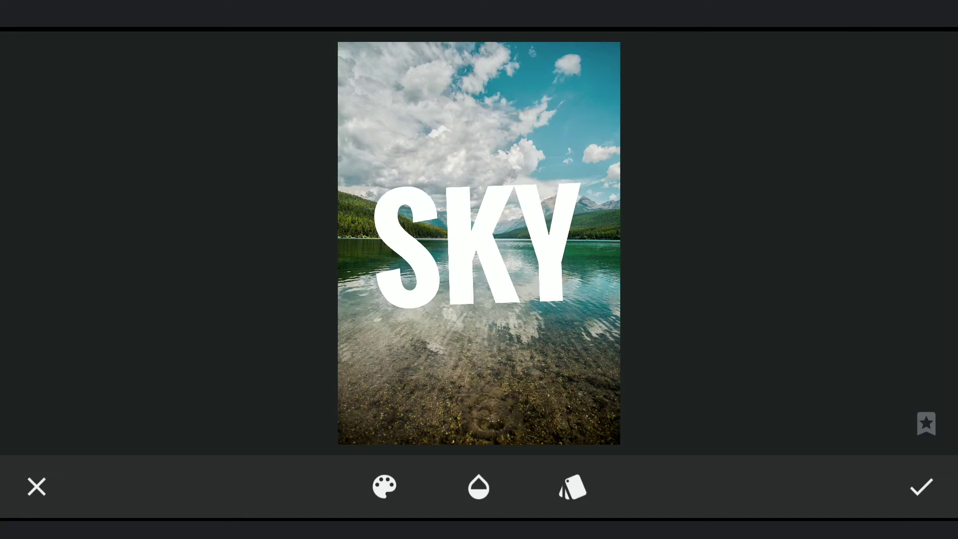
mouse_move(477, 243)
mouse_down()
mouse_move(478, 164)
mouse_move(477, 178)
mouse_up()
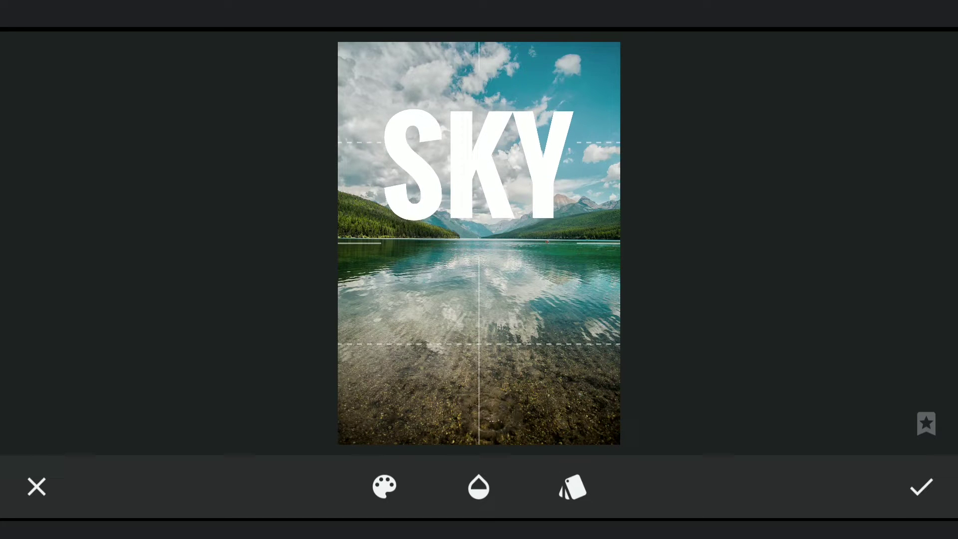
click(920, 487)
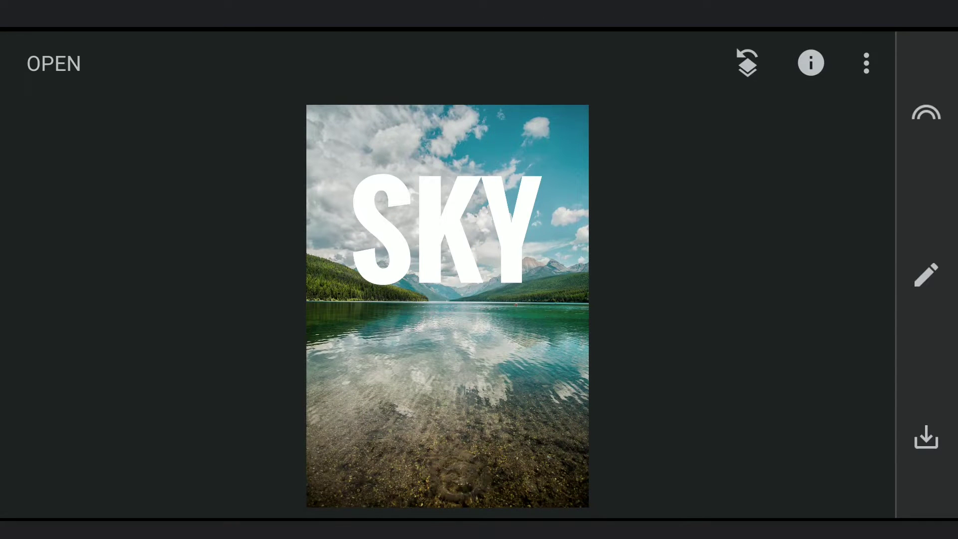
- Step back to the Tune Image edit and add a Curves adjustment to black out the photo
click(747, 63)
click(142, 393)
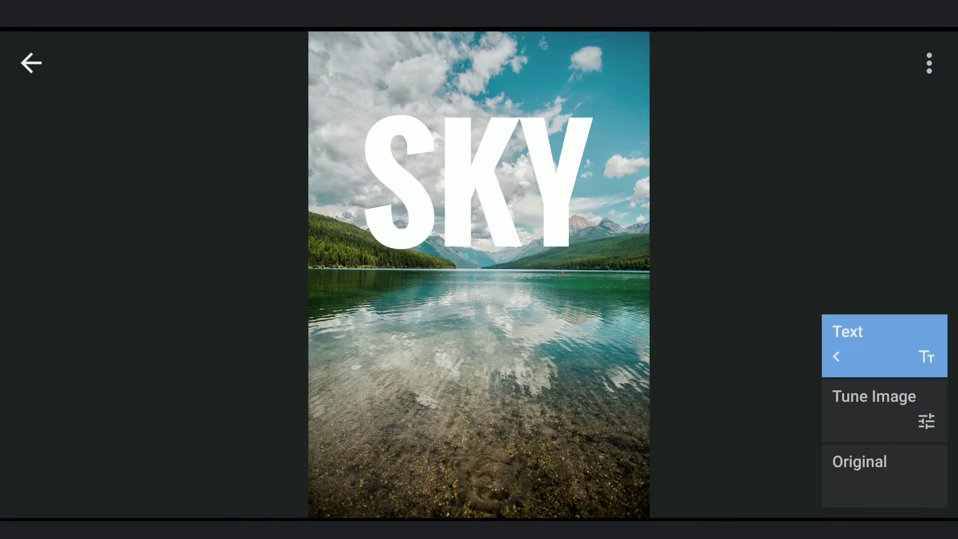
click(874, 409)
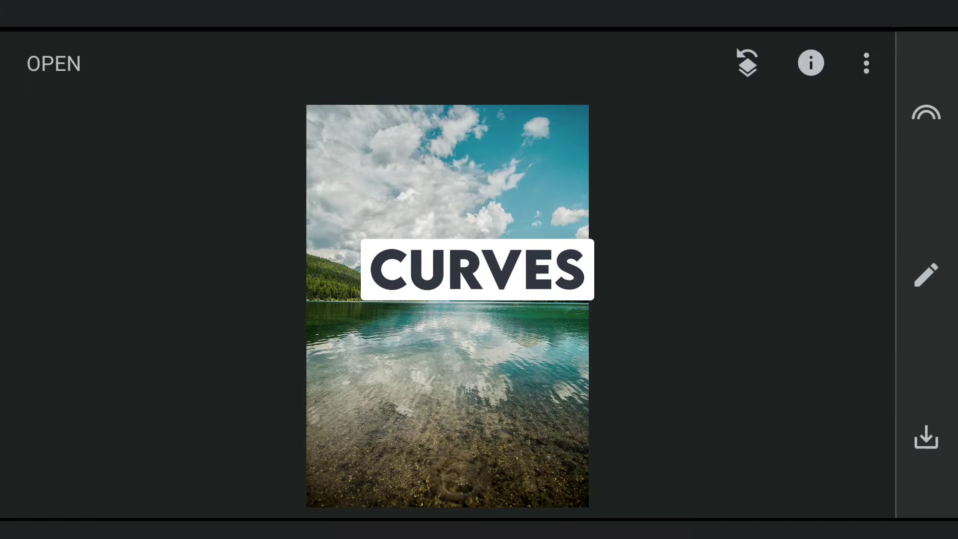
click(925, 274)
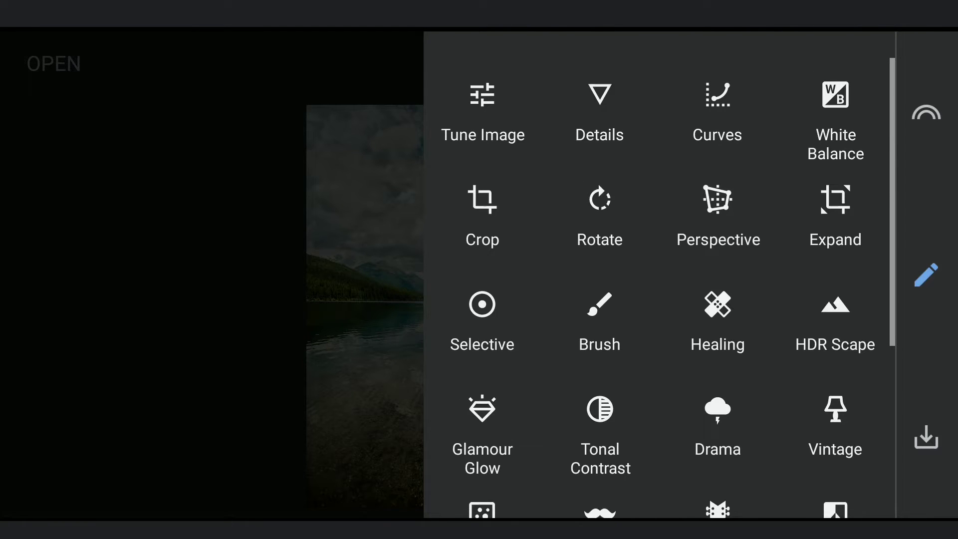
click(717, 112)
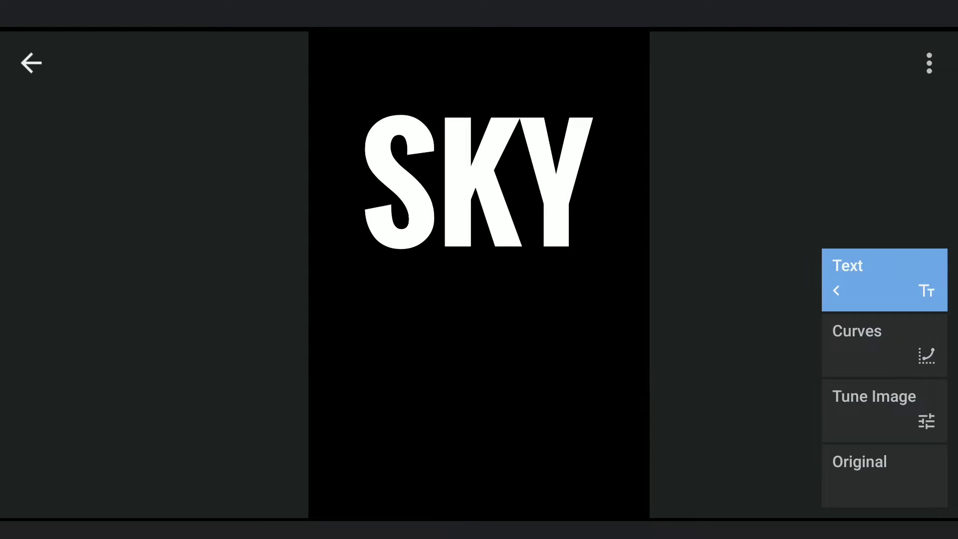
- Mirror the black SKY image horizontally and turn it upside down with Rotate
click(31, 63)
click(925, 275)
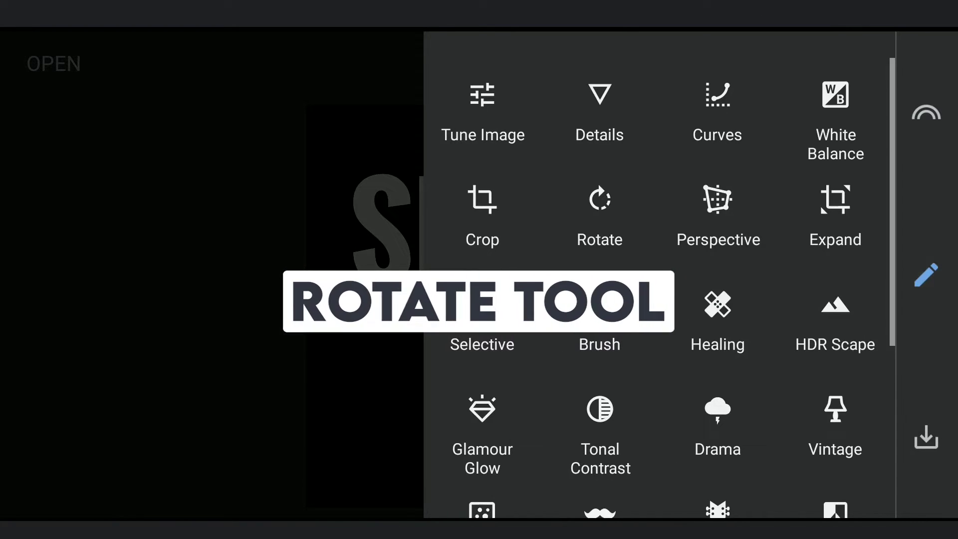
click(599, 210)
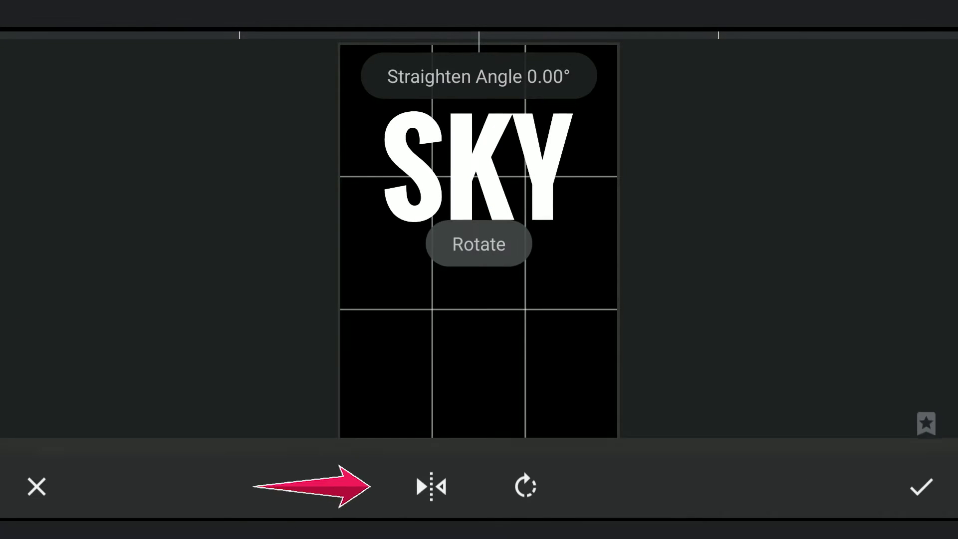
click(431, 487)
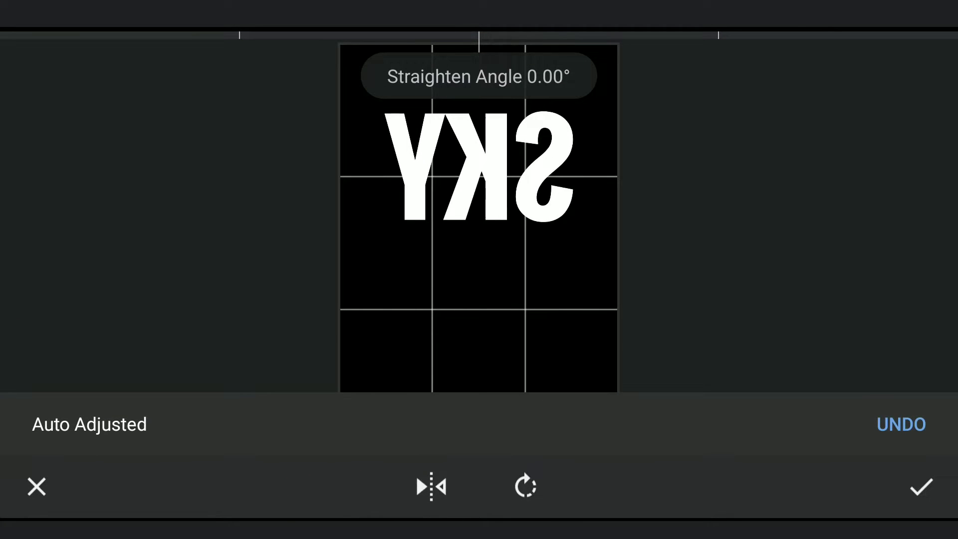
click(525, 487)
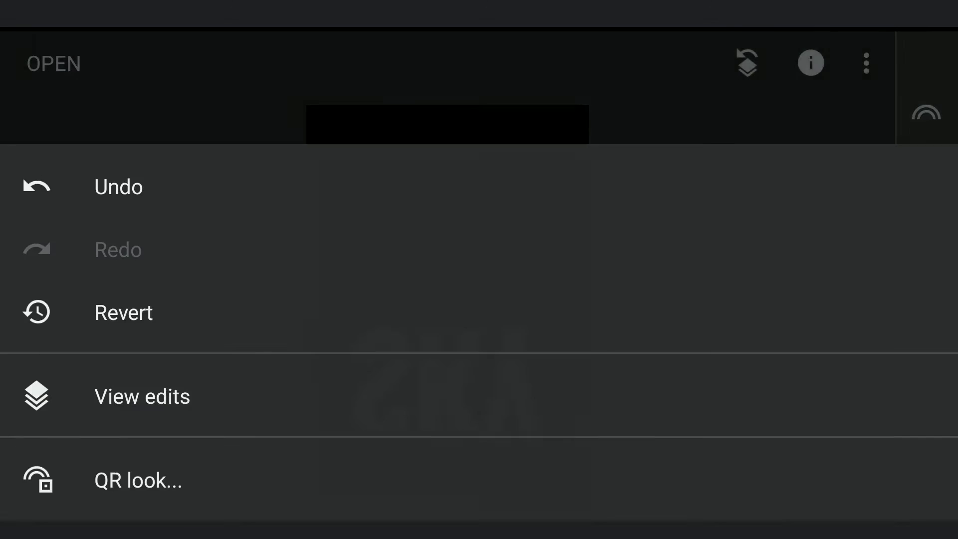
- Delete the Rotate and Curves edits from the edit list
click(150, 392)
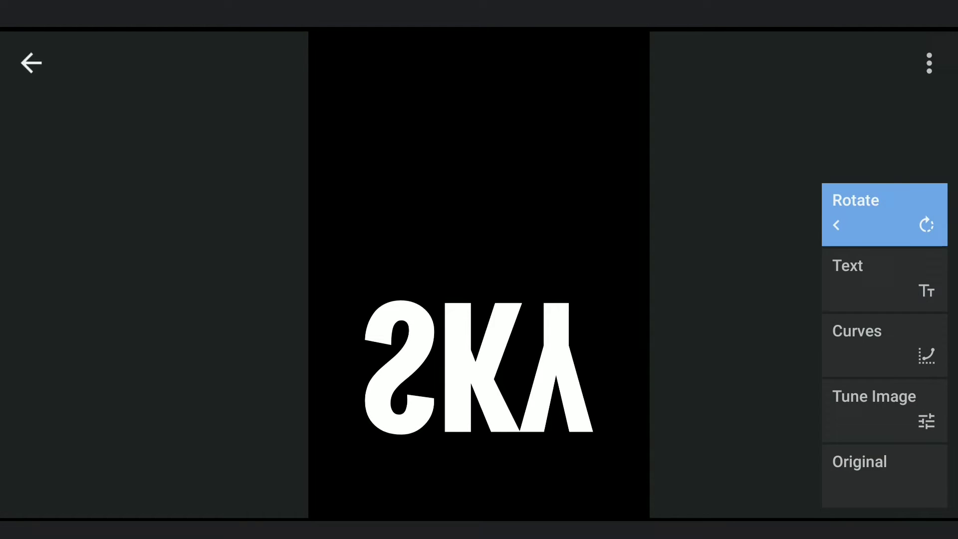
click(883, 214)
click(662, 215)
click(883, 344)
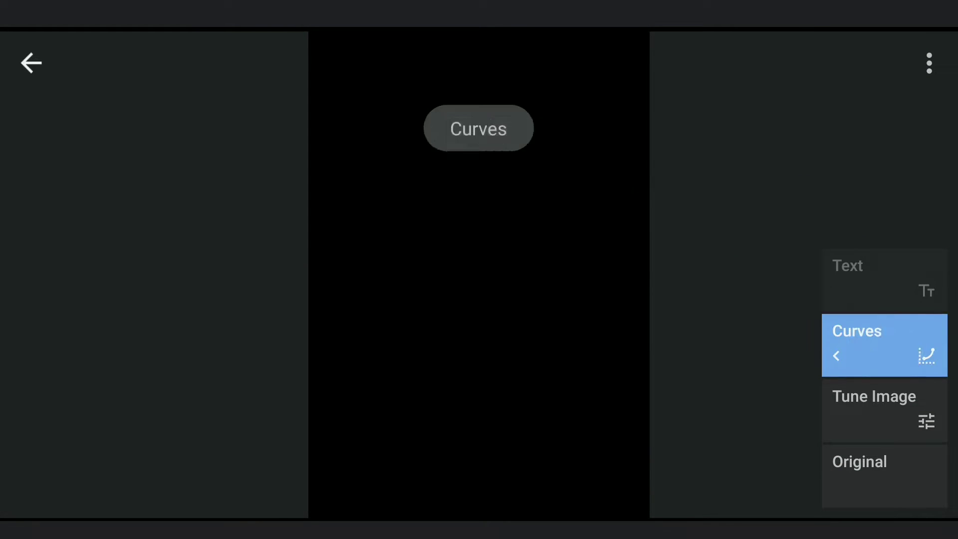
click(659, 345)
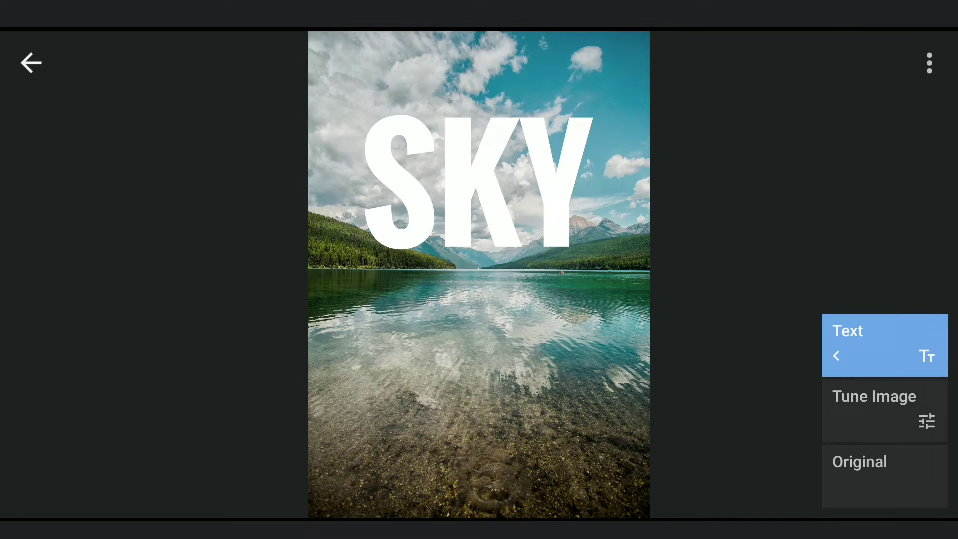
- Invert the Text edit's brush mask and set its strength to 75
click(883, 345)
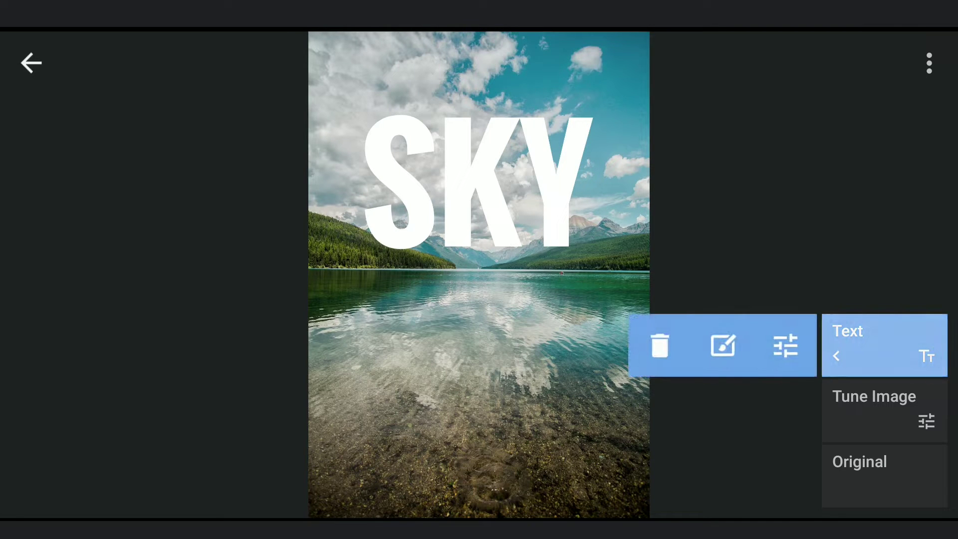
click(723, 346)
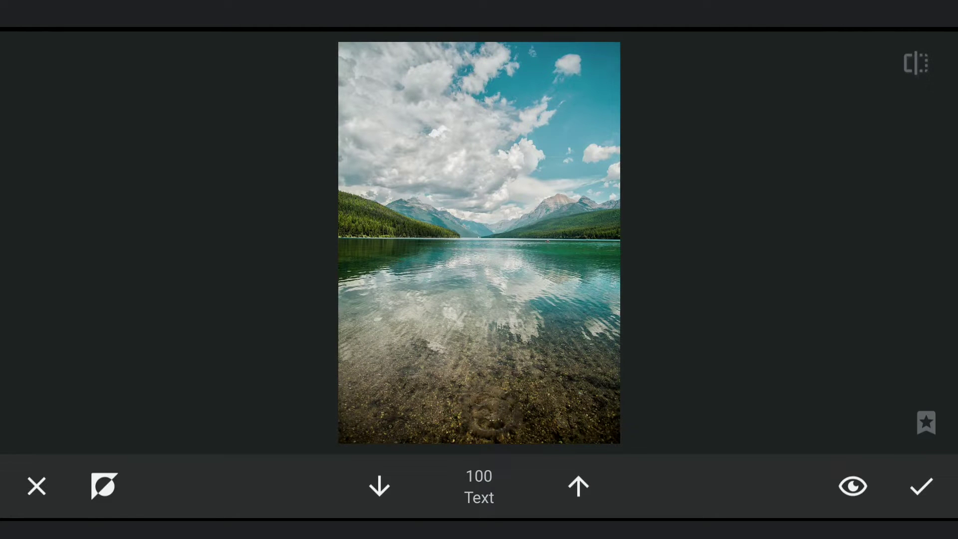
click(104, 486)
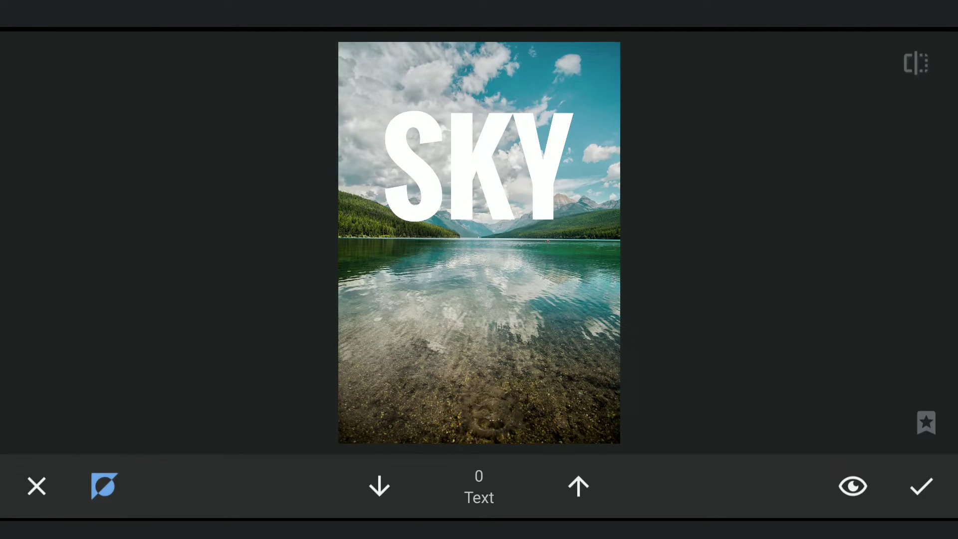
click(577, 485)
click(578, 486)
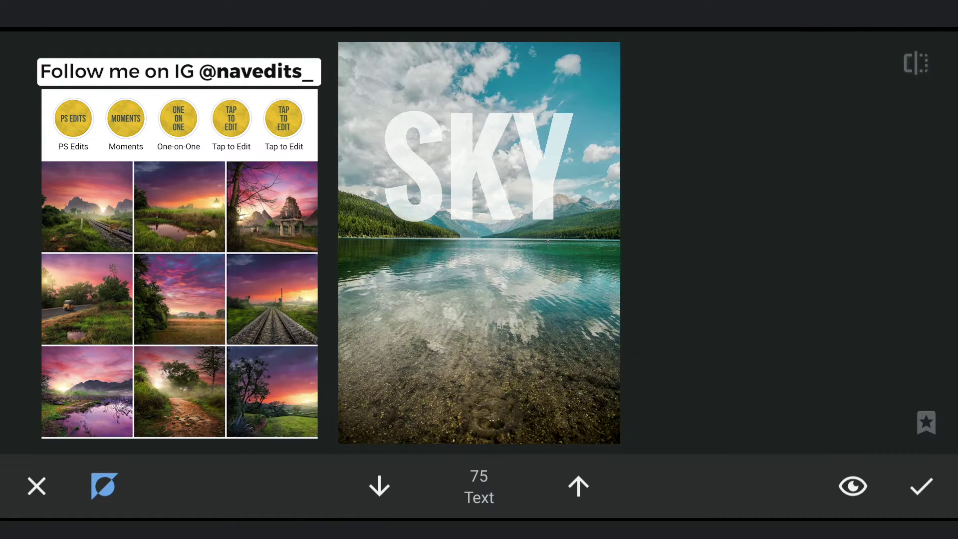
- At brush strength 0, erase the SKY lettering over the mountain peaks and ridge
click(379, 485)
click(380, 485)
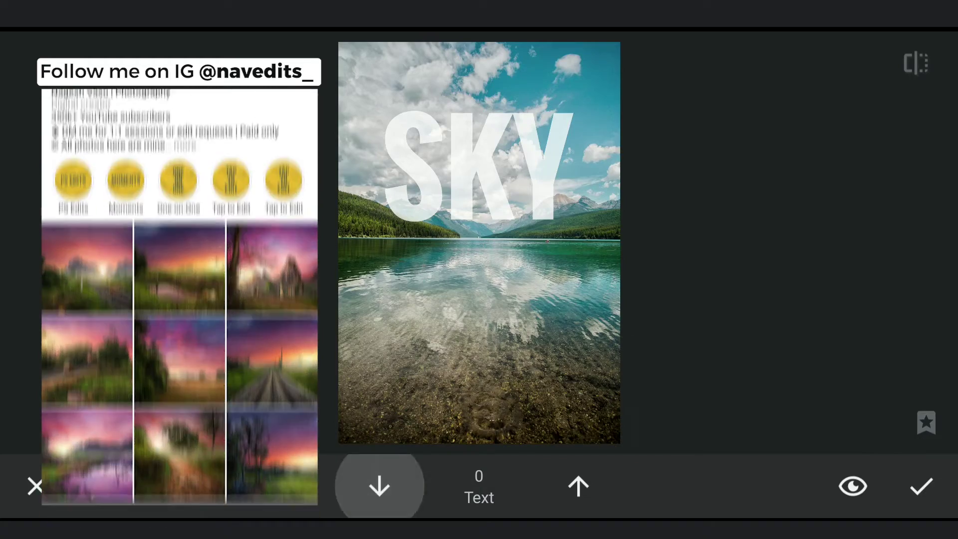
scroll(479, 242, up, 2)
scroll(479, 242, up, 3)
scroll(479, 242, up, 3)
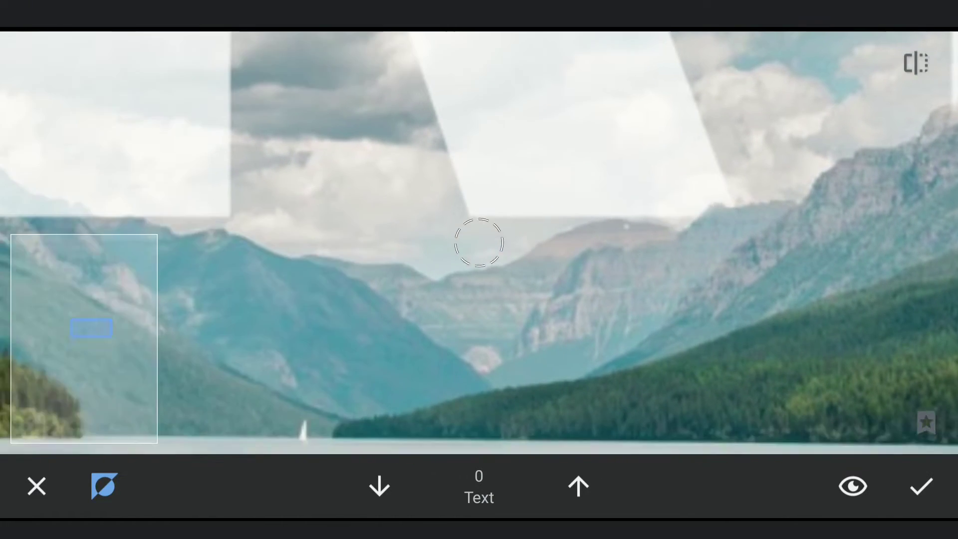
drag(299, 241, 480, 242)
drag(285, 234, 415, 233)
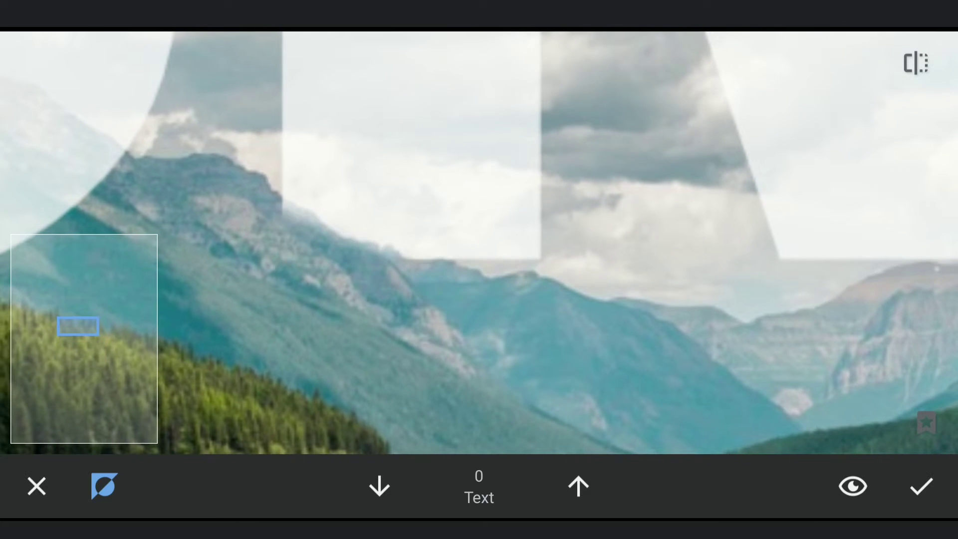
scroll(479, 242, down, 3)
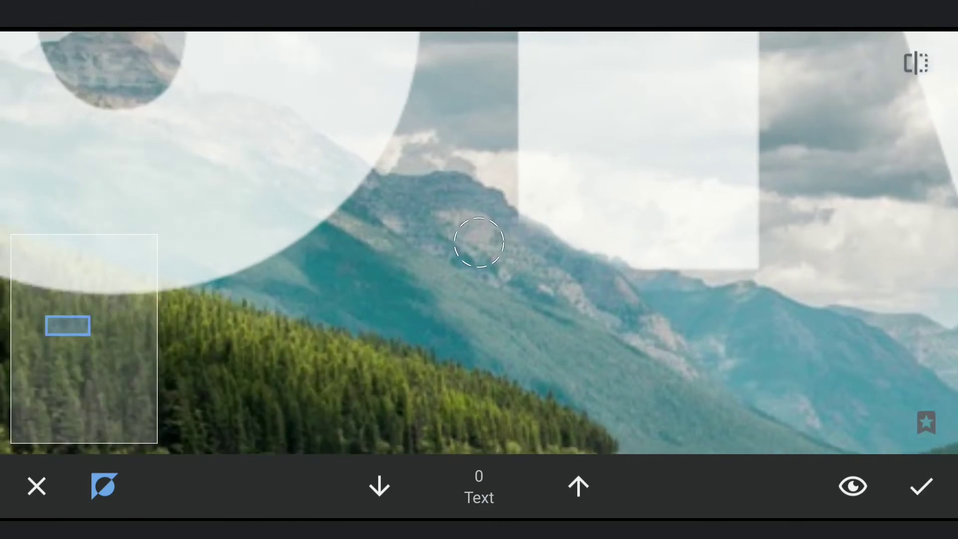
mouse_move(592, 240)
mouse_down()
mouse_move(449, 315)
mouse_move(255, 203)
mouse_move(420, 315)
mouse_up()
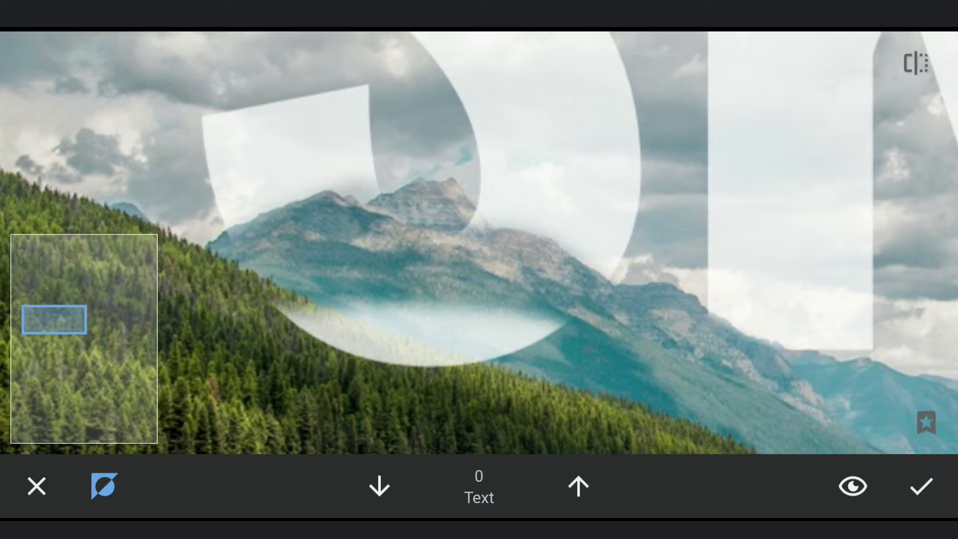
drag(300, 314, 554, 352)
drag(374, 355, 494, 218)
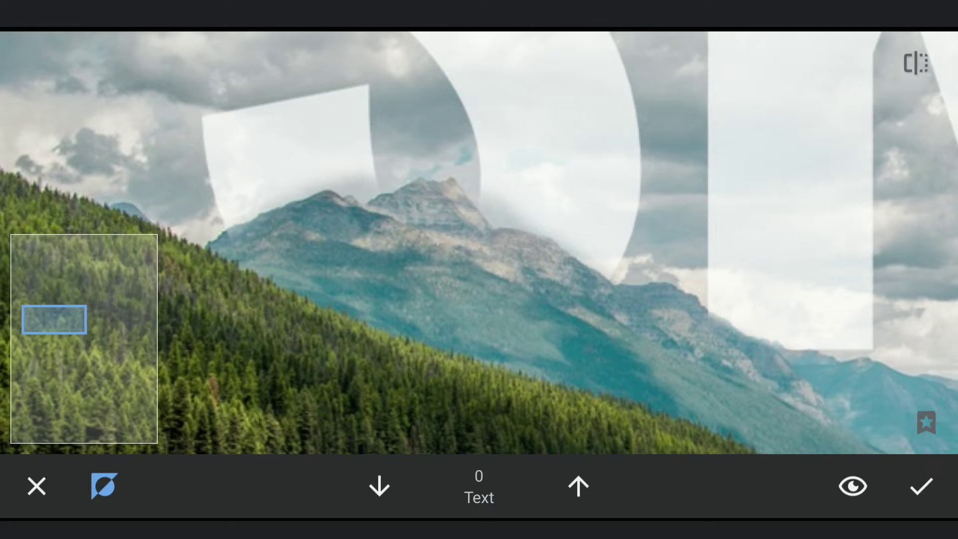
drag(547, 262, 621, 240)
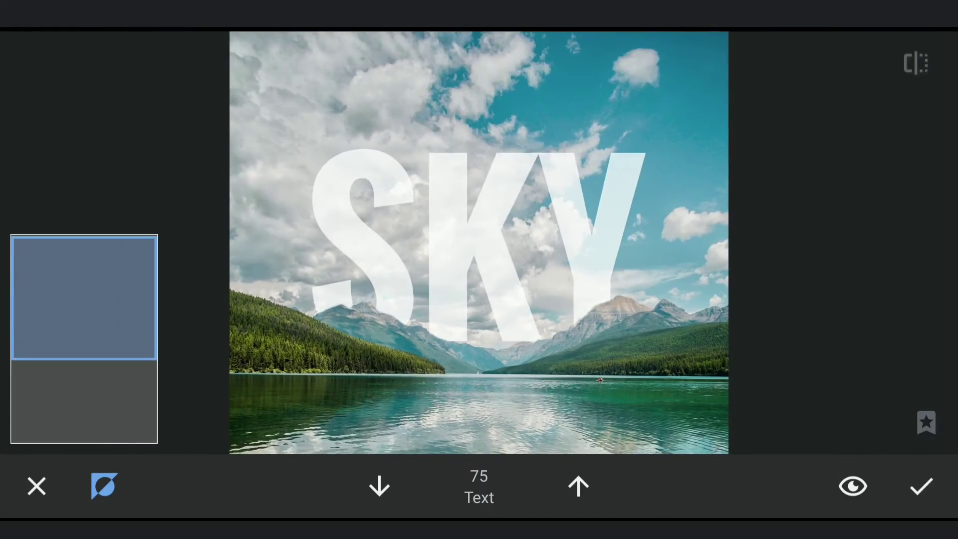
scroll(479, 242, up, 5)
scroll(479, 242, up, 3)
scroll(479, 242, down, 3)
scroll(479, 241, down, 2)
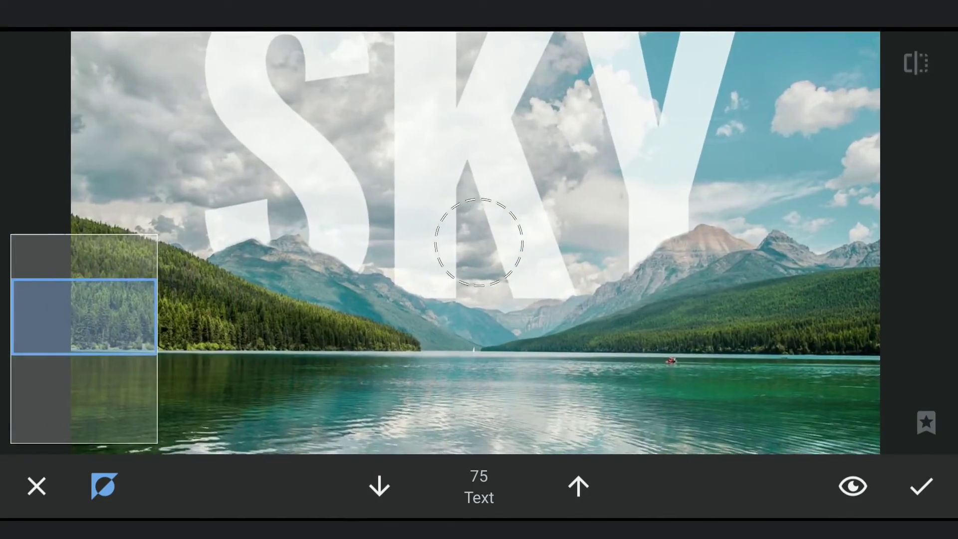
scroll(479, 242, down, 1)
scroll(479, 242, down, 1)
scroll(479, 242, down, 1)
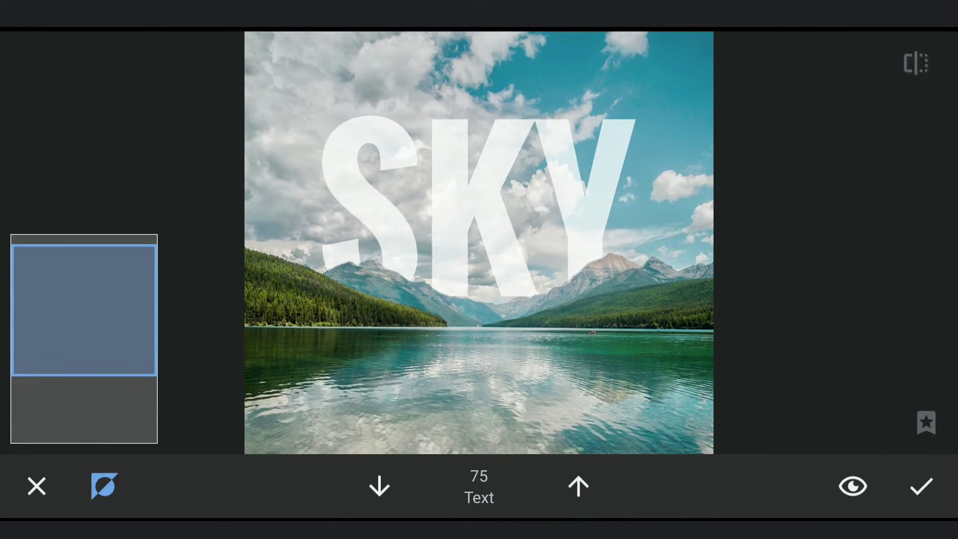
scroll(479, 242, down, 1)
scroll(479, 242, down, 1)
- Apply the brushed SKY text mask and return to the main photo view
click(921, 486)
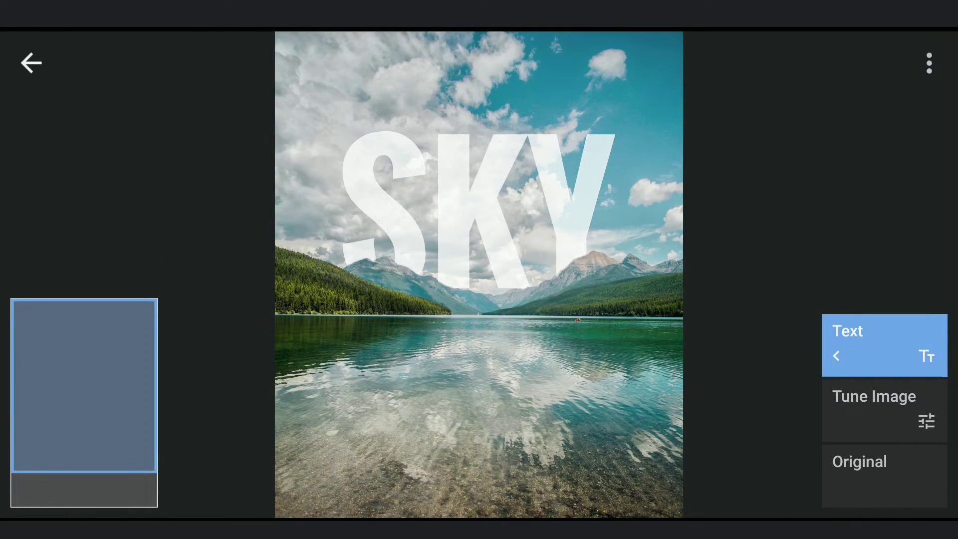
click(31, 63)
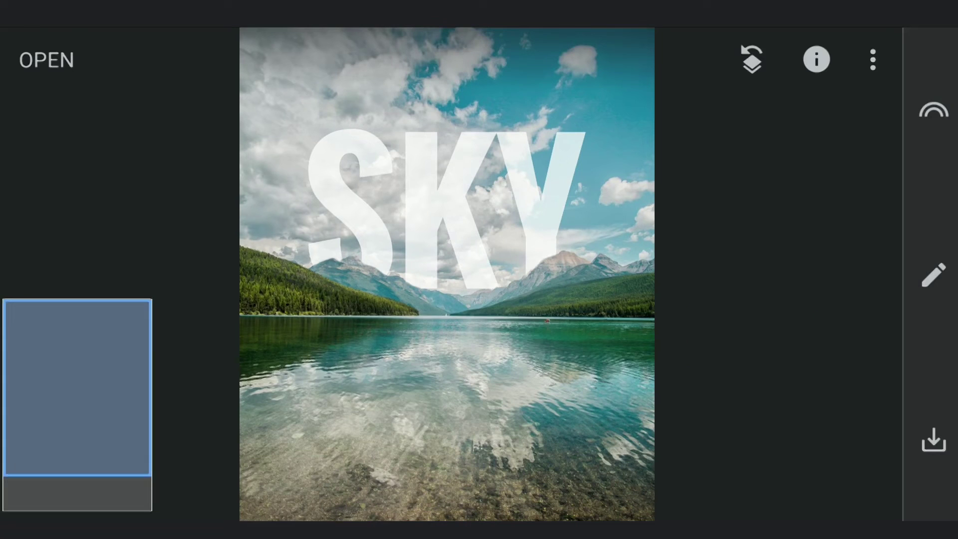
- Overlay the flipped SKY image with Double Exposure in Lighten mode at reduced opacity
click(925, 274)
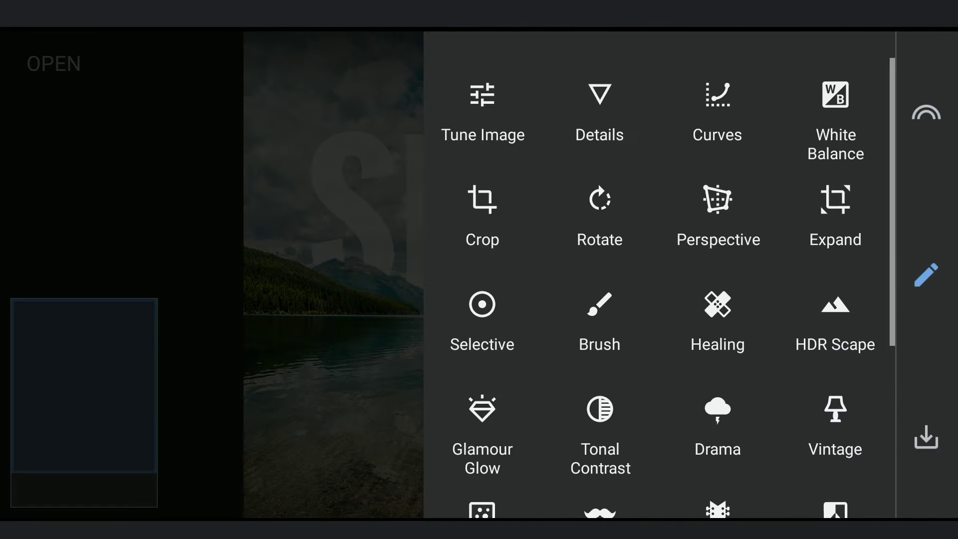
scroll(659, 278, down, 5)
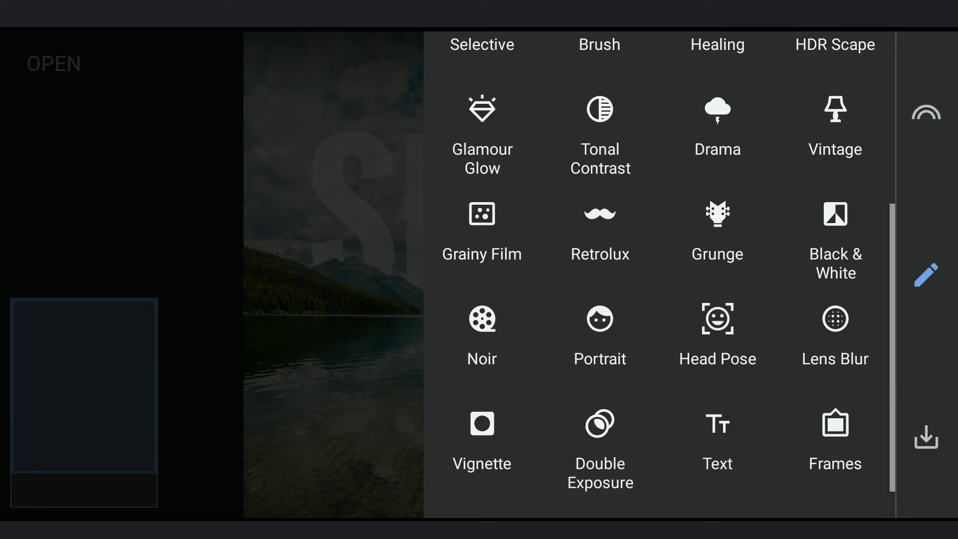
click(607, 434)
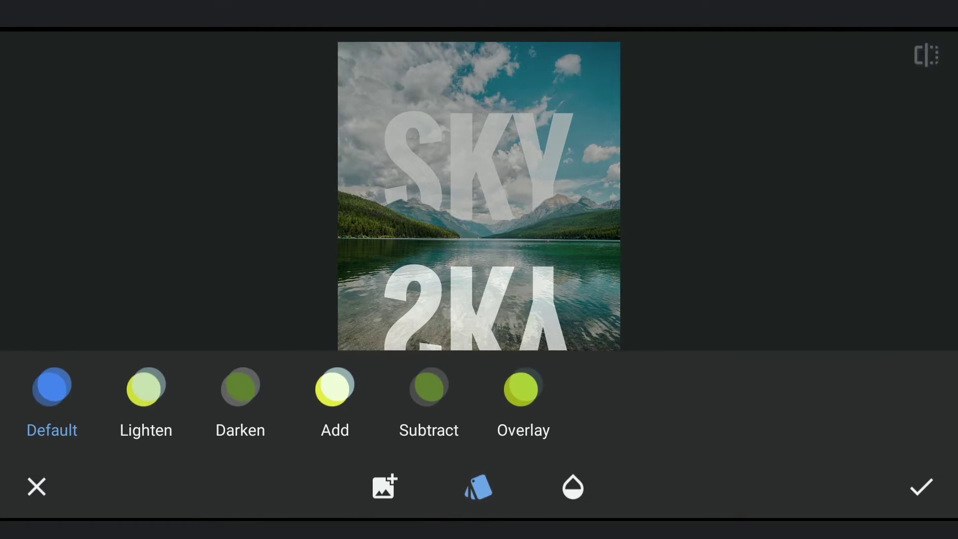
click(146, 397)
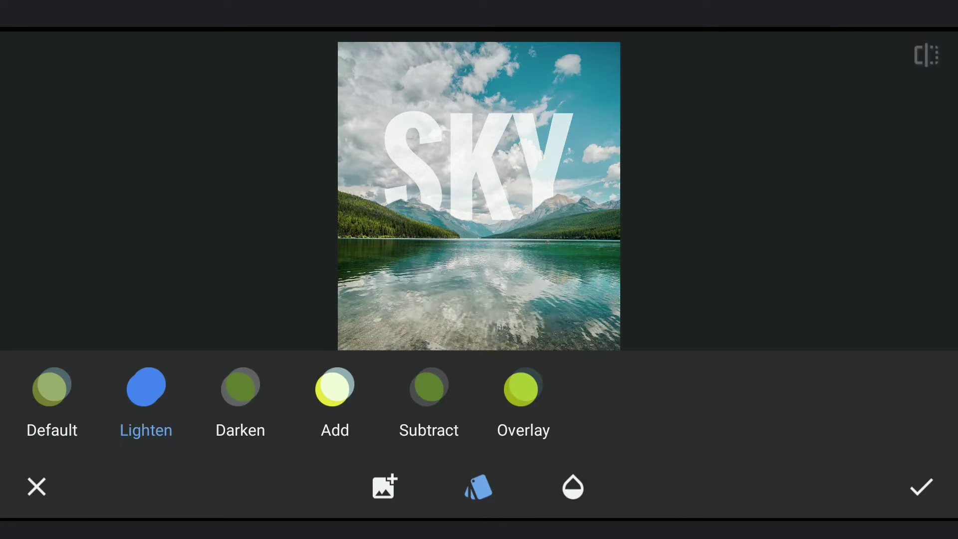
click(572, 487)
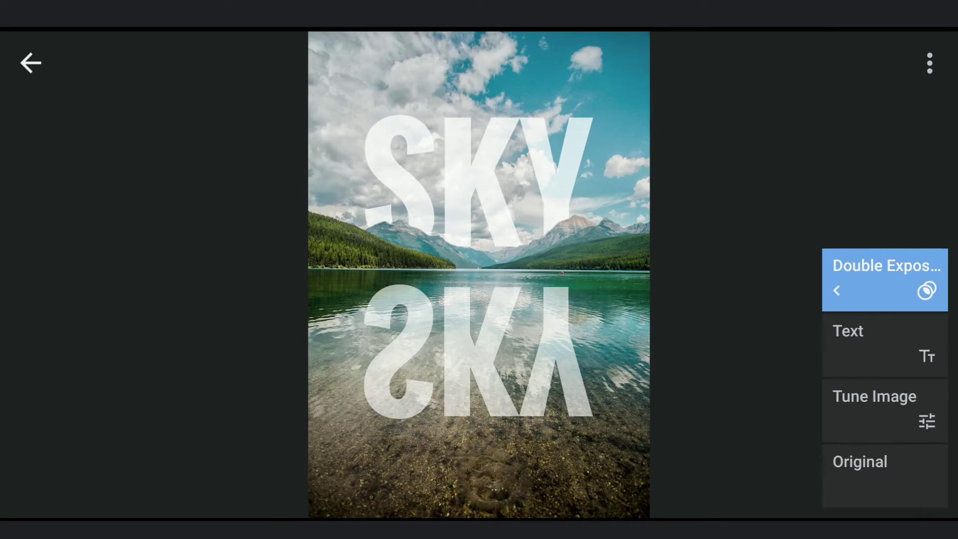
- Invert the Double Exposure mask and fade the top of the mirrored S at strength 0
click(883, 279)
click(722, 278)
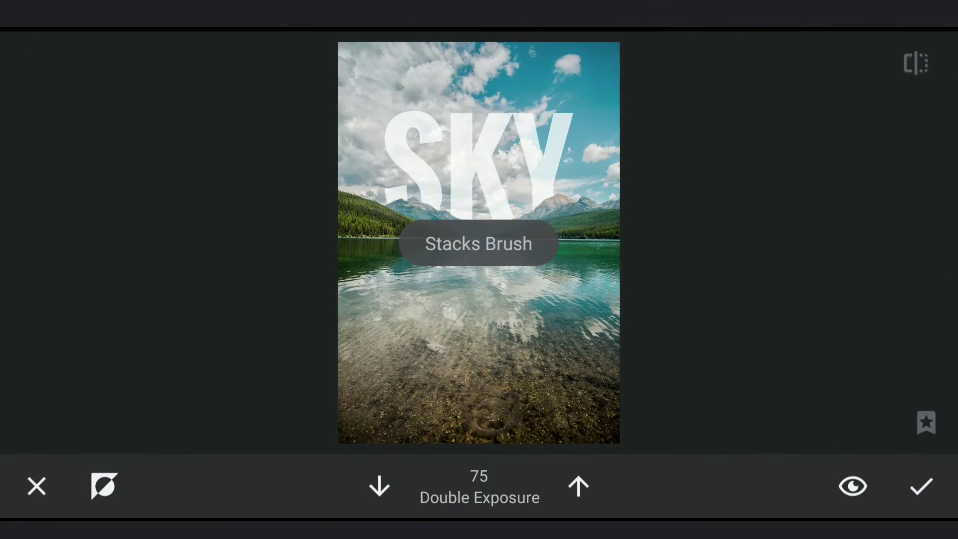
click(104, 486)
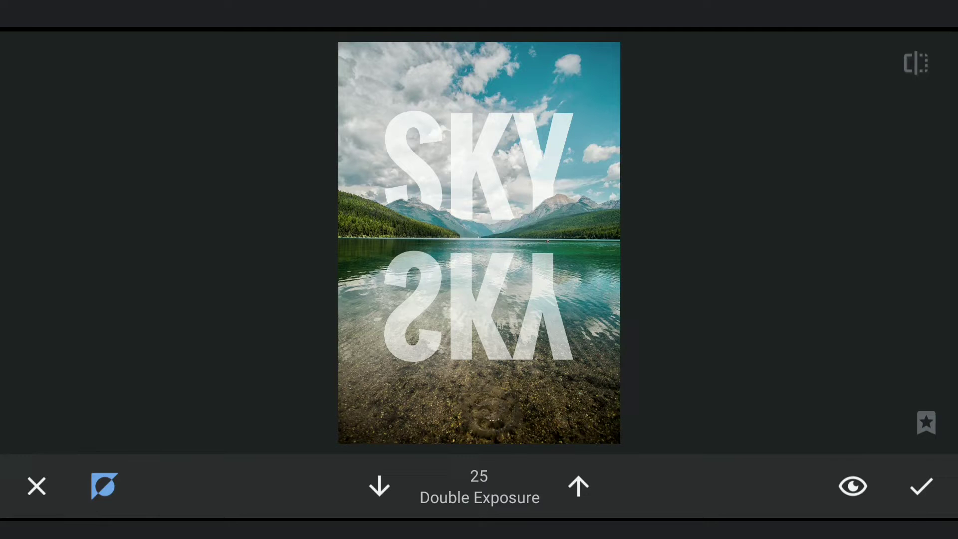
click(379, 486)
scroll(480, 241, up, 3)
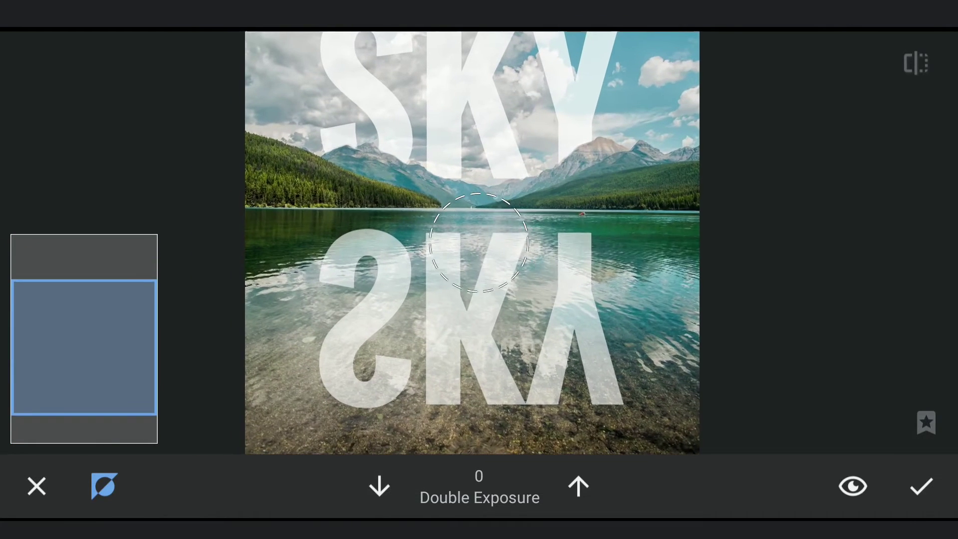
drag(479, 242, 482, 242)
drag(316, 273, 386, 243)
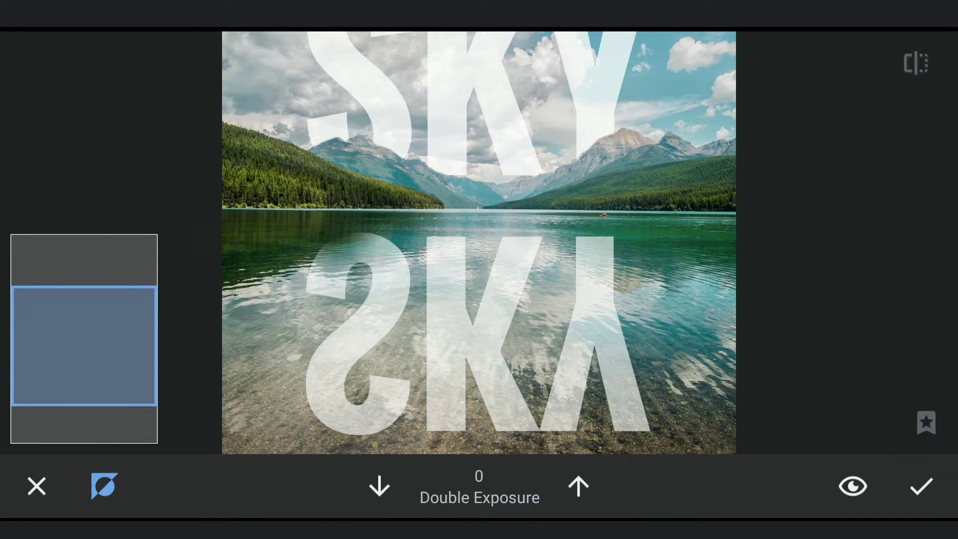
drag(335, 277, 404, 247)
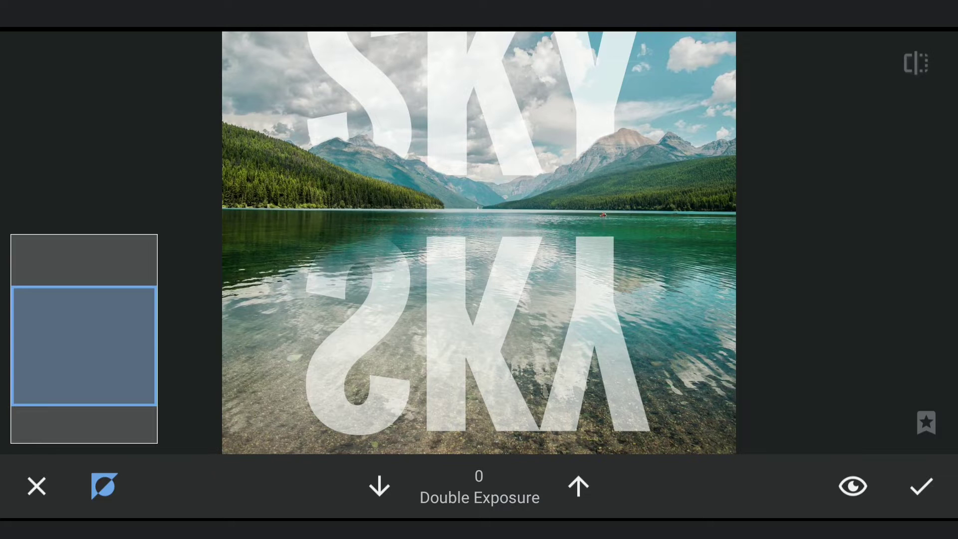
scroll(479, 242, up, 3)
- Fade the mirrored K's top, brush at strengths 25, 50 and 75, then apply
drag(479, 242, 521, 242)
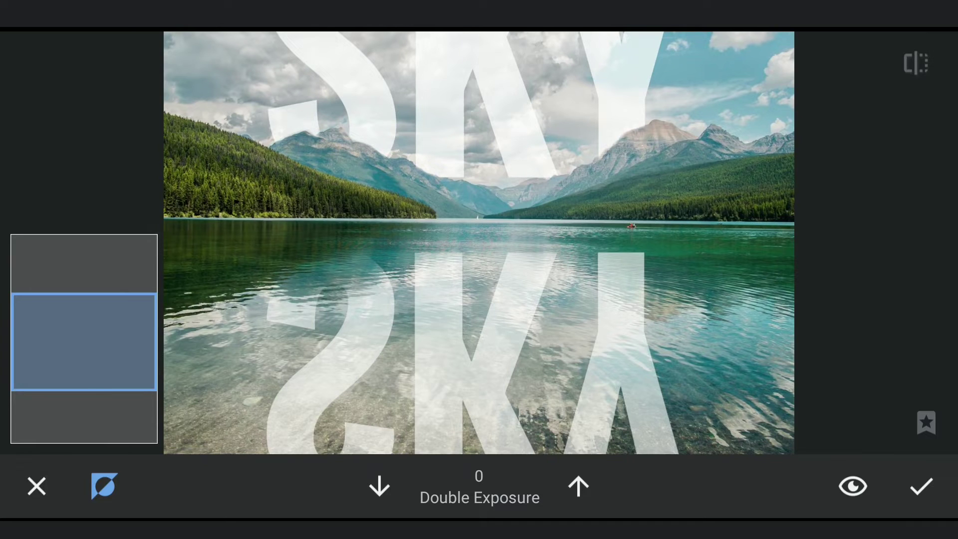
drag(602, 258, 639, 284)
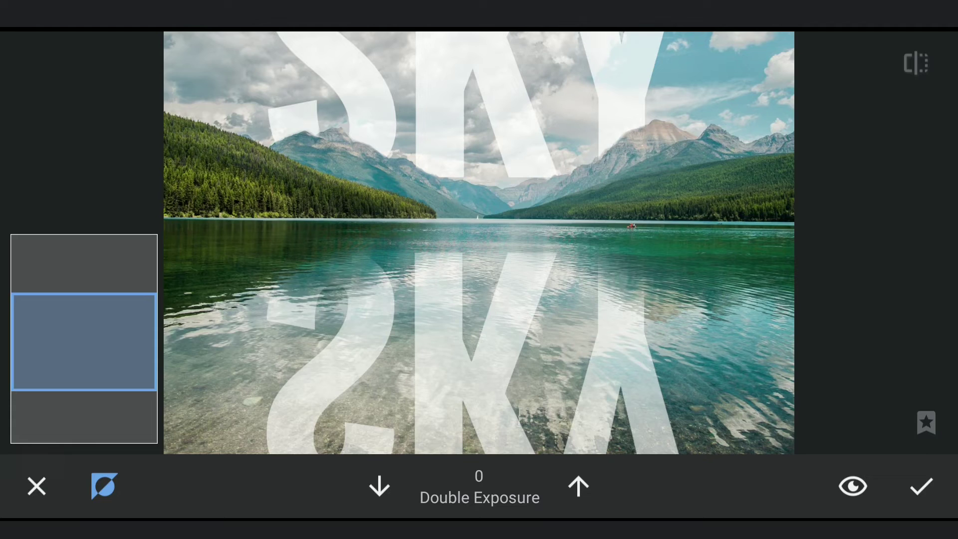
scroll(479, 243, down, 5)
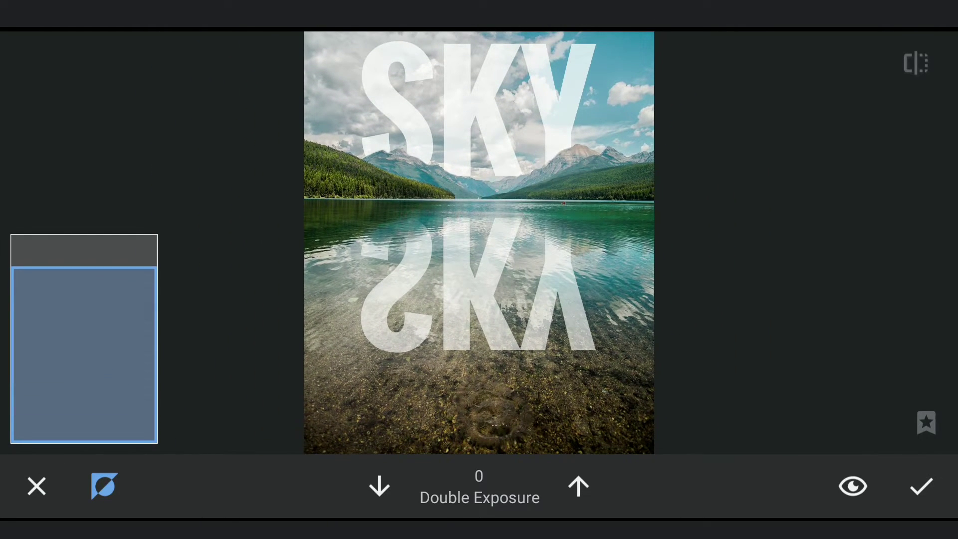
click(577, 487)
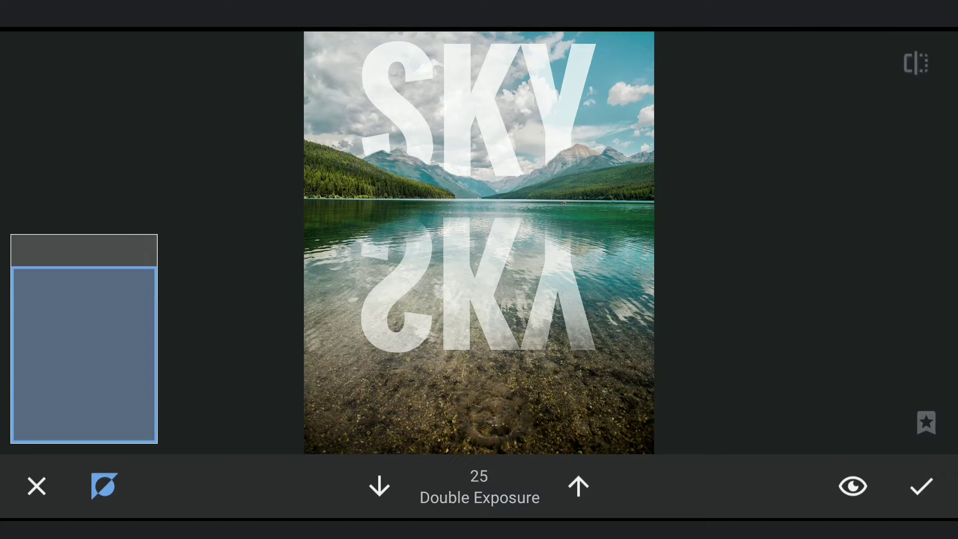
click(578, 487)
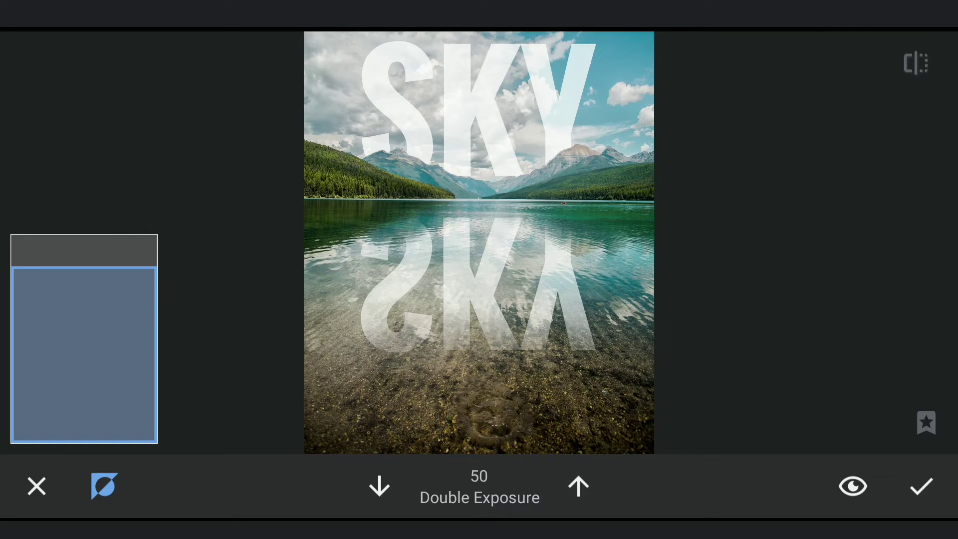
scroll(479, 243, down, 2)
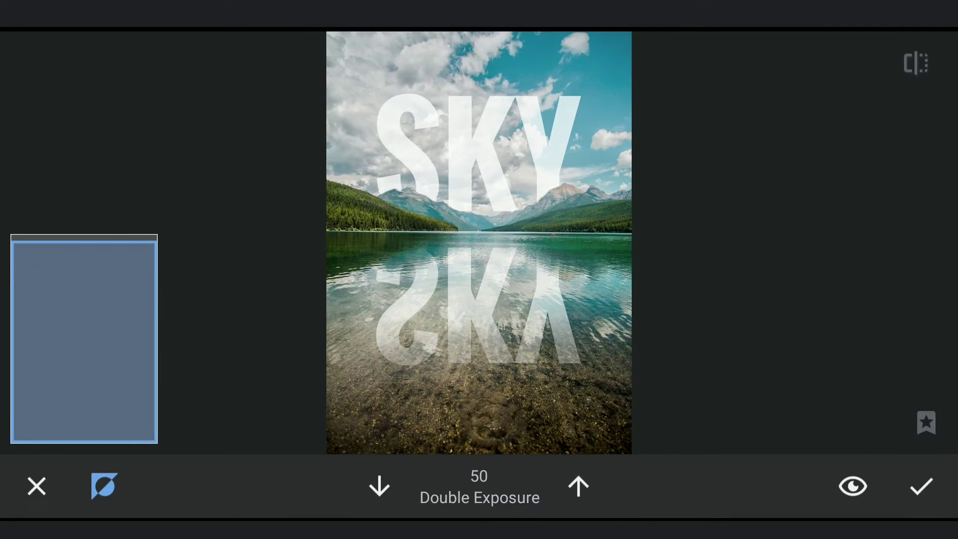
click(578, 487)
scroll(479, 243, up, 2)
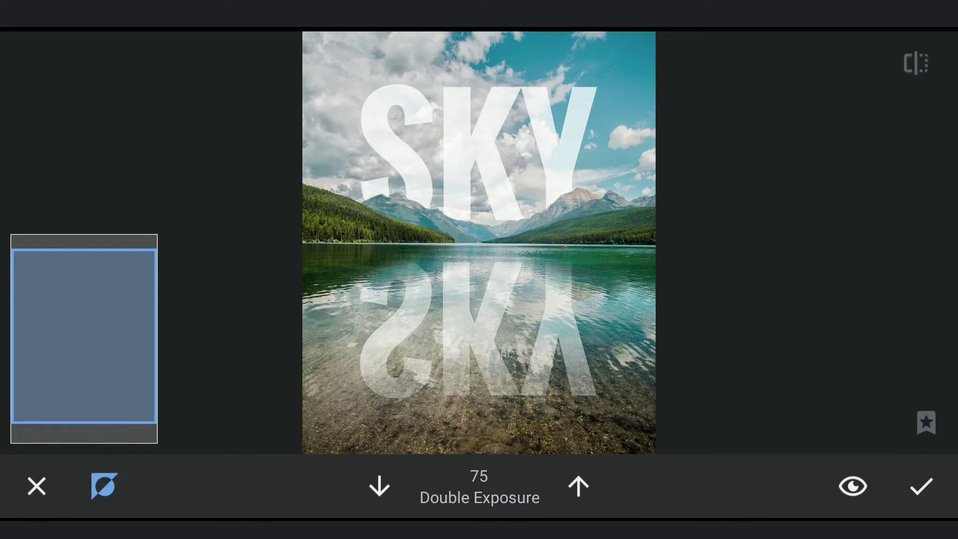
click(378, 486)
click(379, 486)
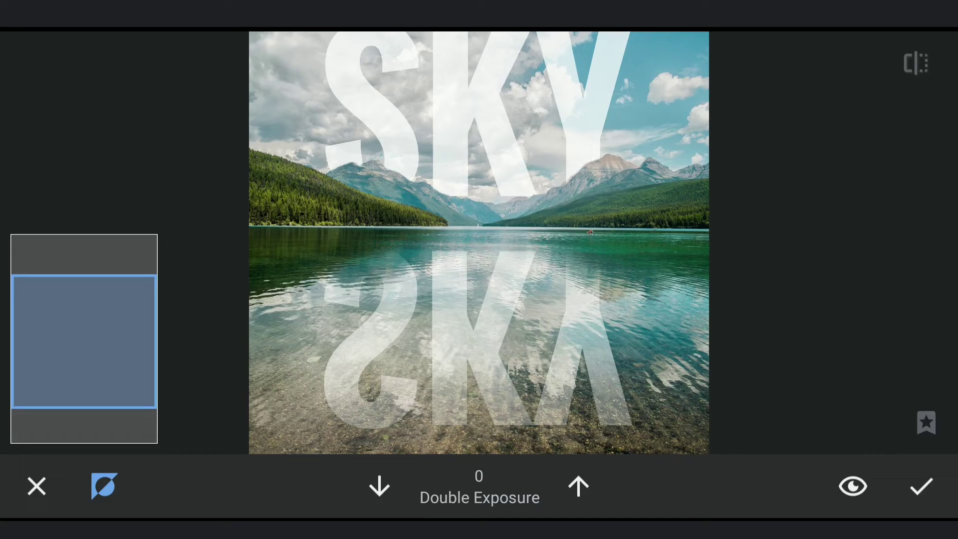
scroll(480, 243, down, 3)
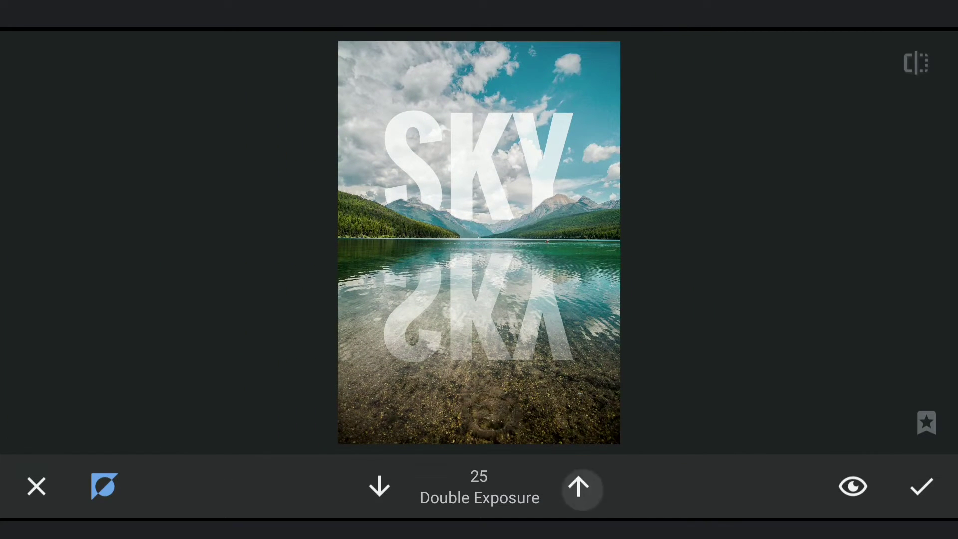
click(921, 487)
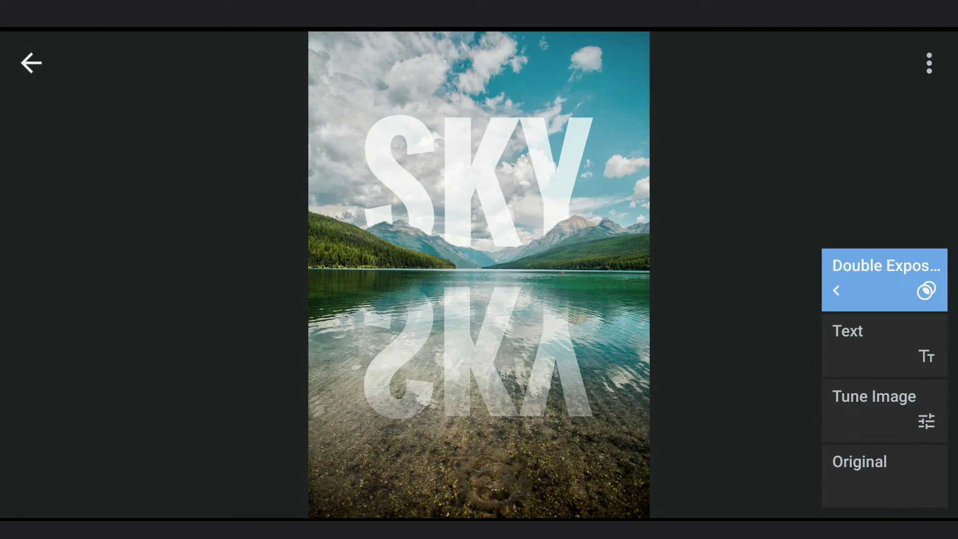
- Leave the lake edit, open the motorbike road photo, and show its tools list
click(32, 63)
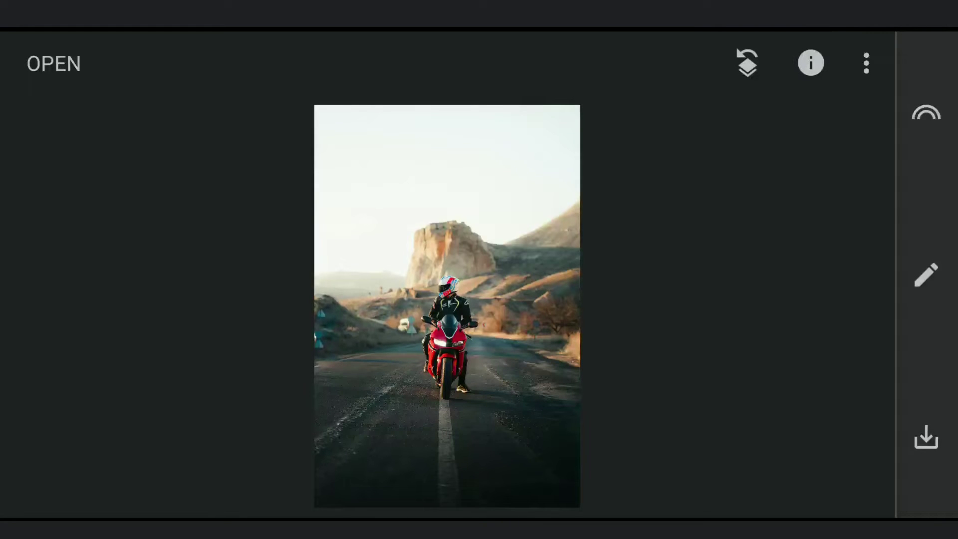
click(926, 274)
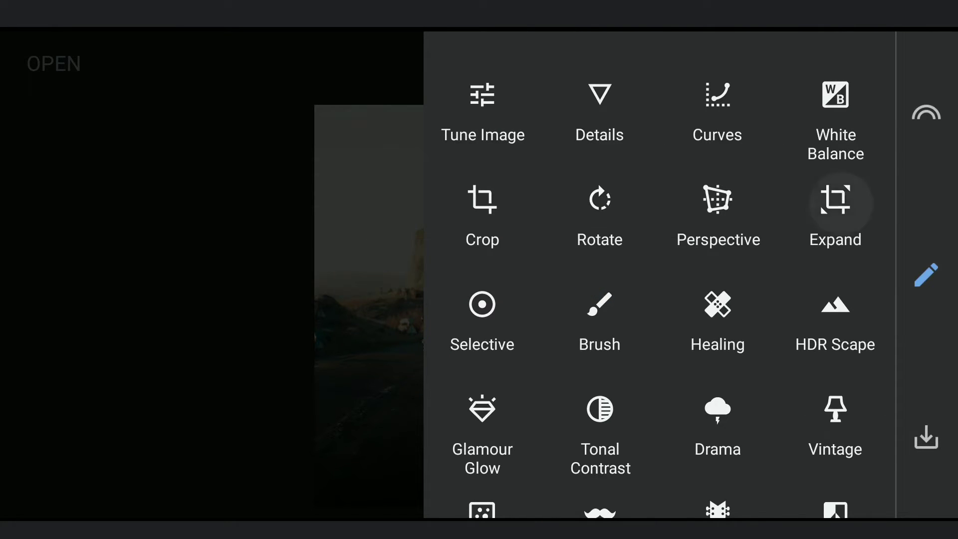
- Expand the canvas with Smart fill, widening the frame, then pulling left and right sides in
click(835, 203)
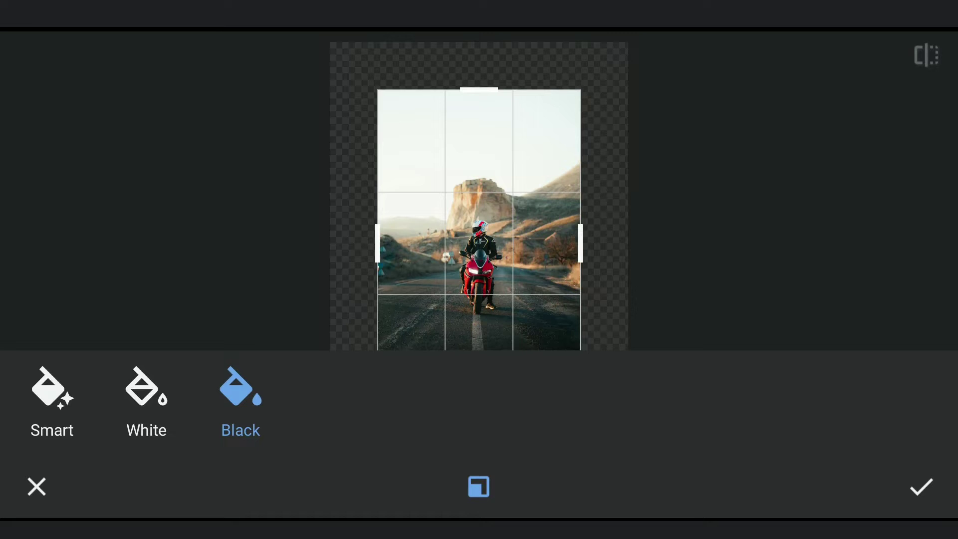
click(50, 391)
click(479, 486)
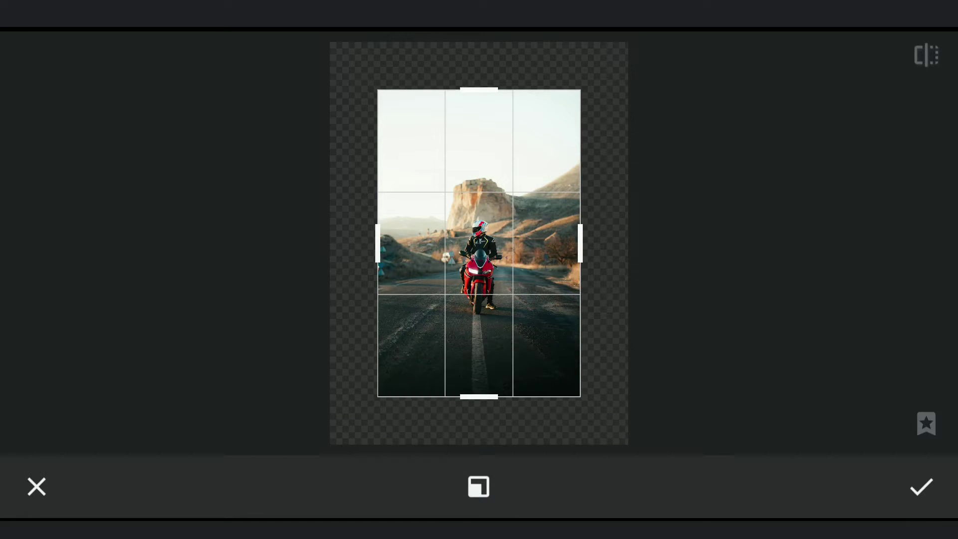
drag(581, 243, 627, 243)
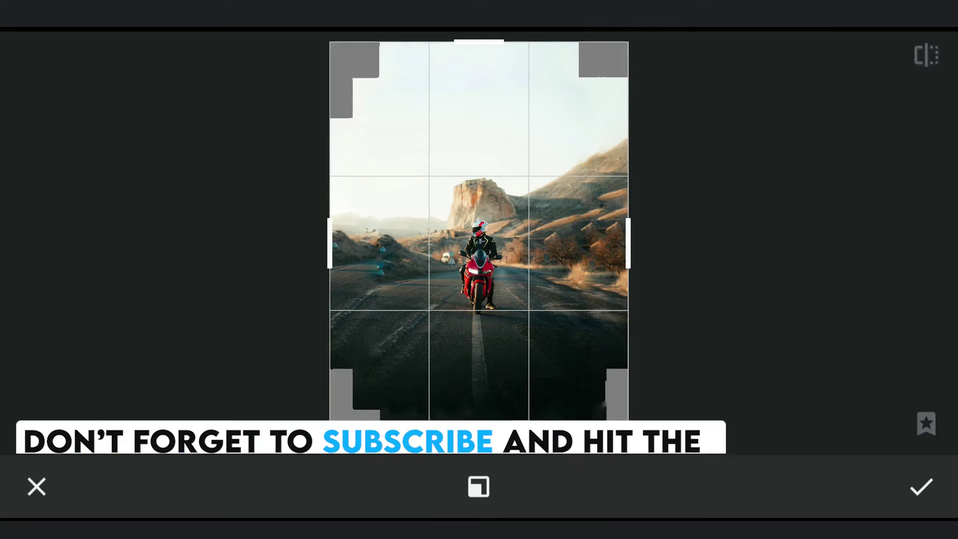
mouse_move(629, 243)
mouse_down()
mouse_move(583, 243)
mouse_move(597, 243)
mouse_up()
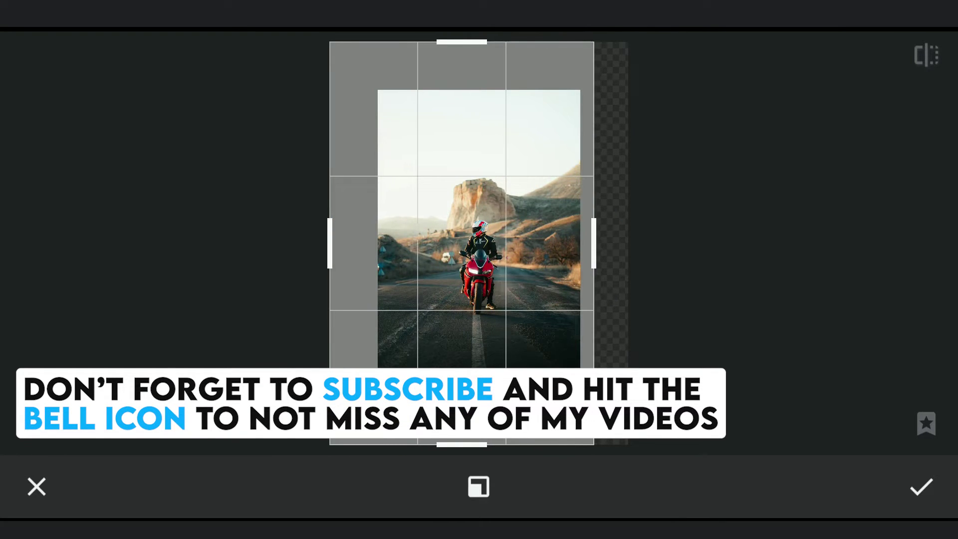
drag(331, 243, 359, 243)
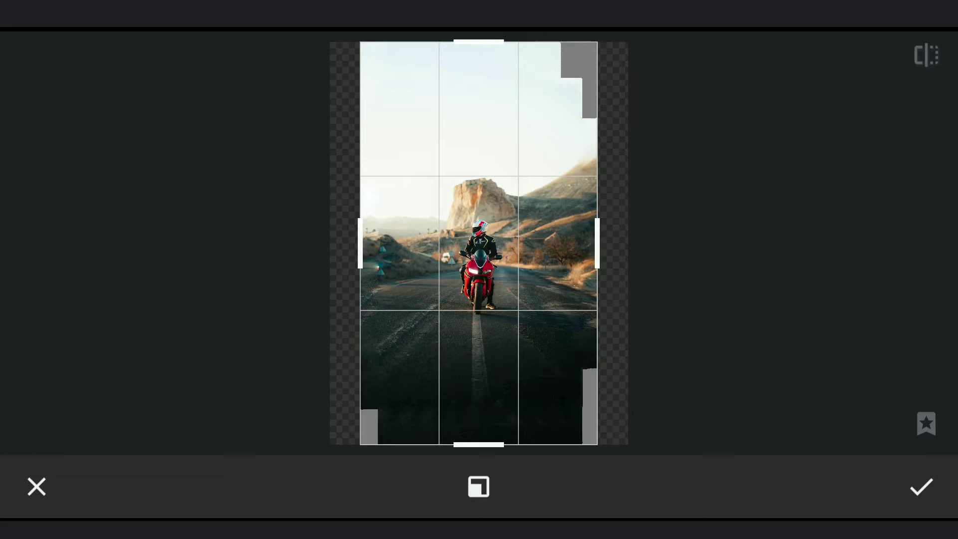
- Apply the canvas expansion and add a text layer in the bold condensed style
click(921, 487)
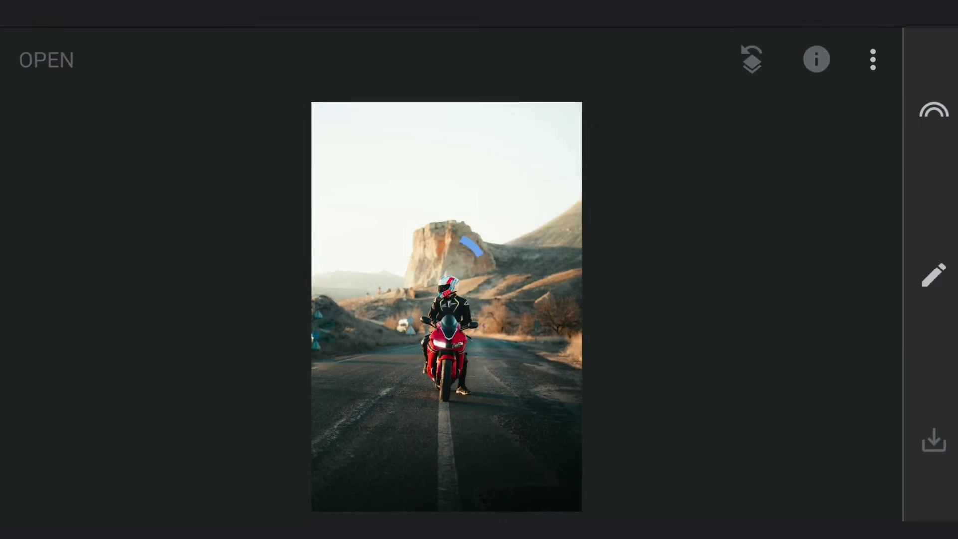
click(926, 274)
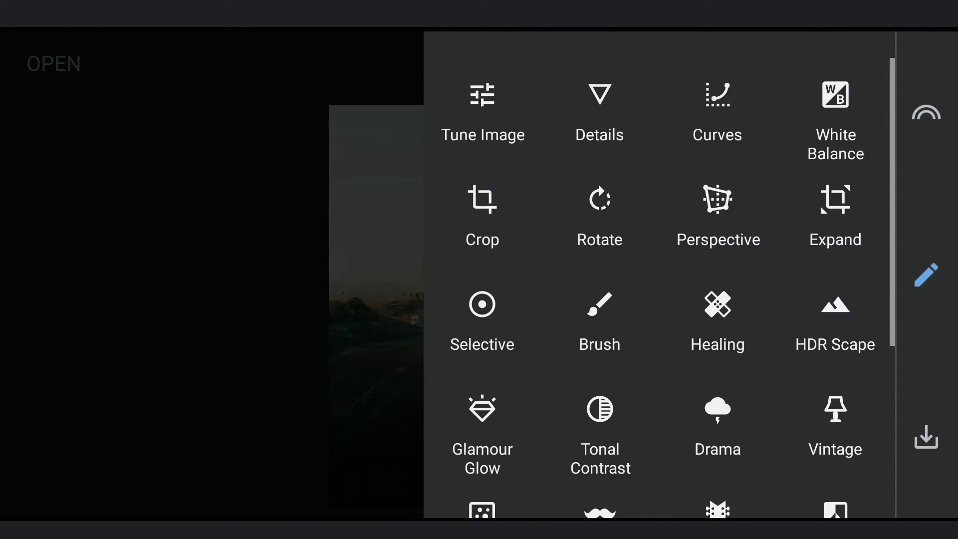
scroll(718, 299, down, 5)
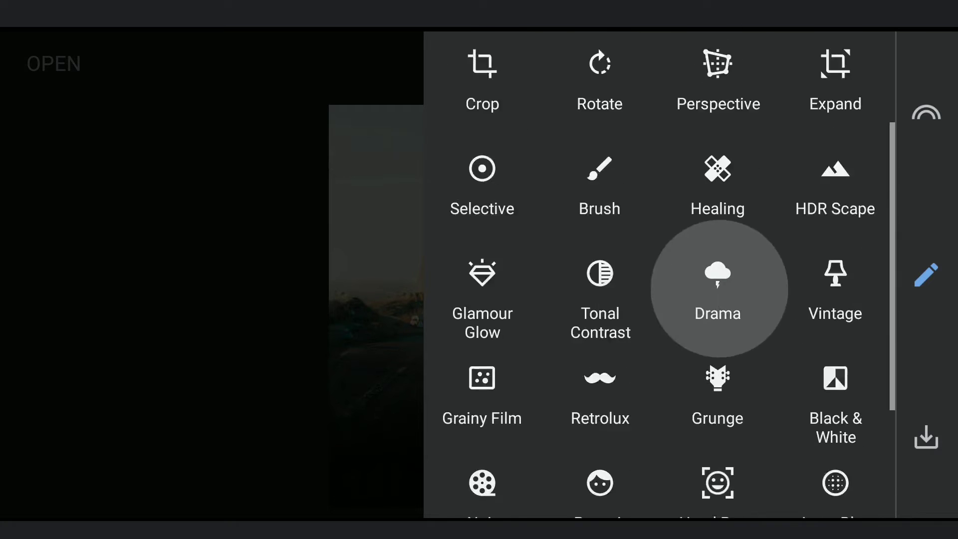
click(717, 442)
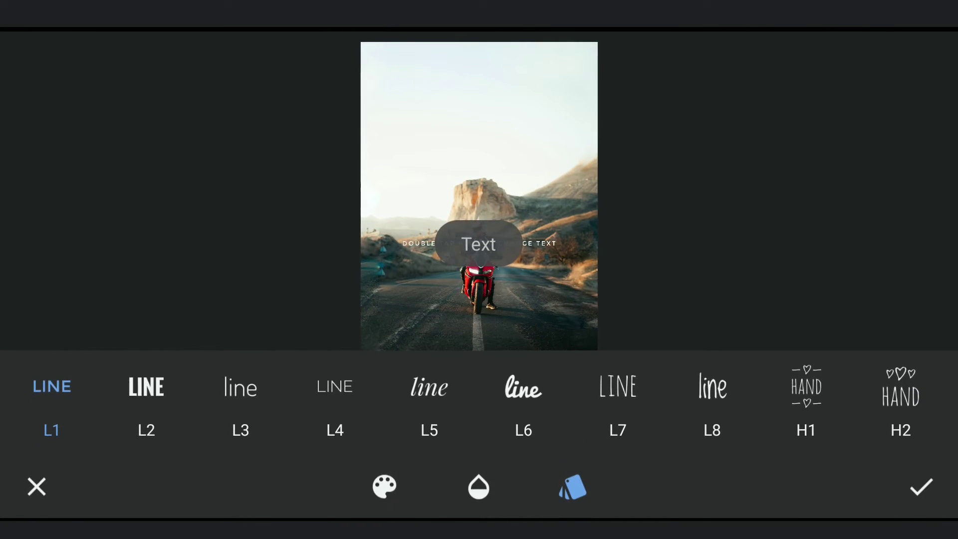
click(146, 396)
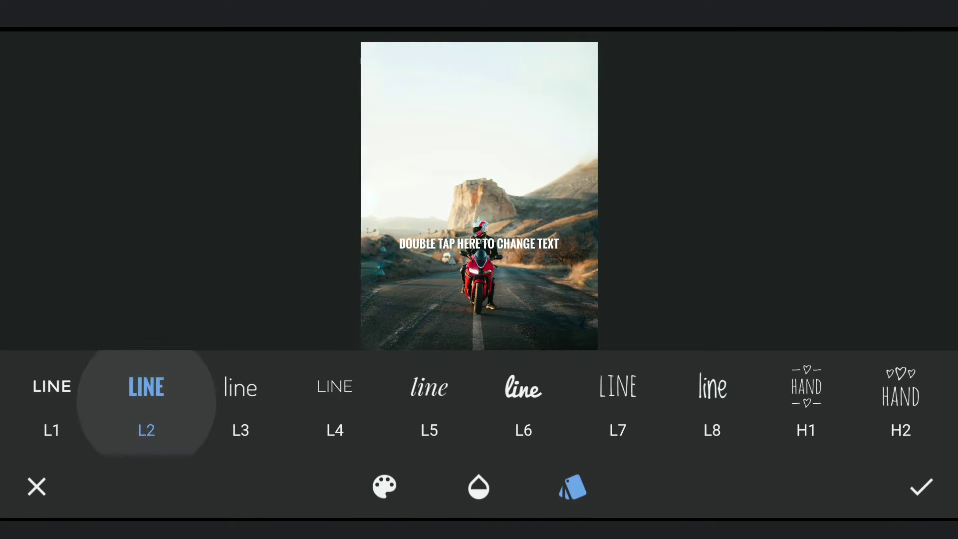
click(573, 487)
- Change the placeholder to 'BIKER', colour it yellow, and apply the text
double_click(479, 243)
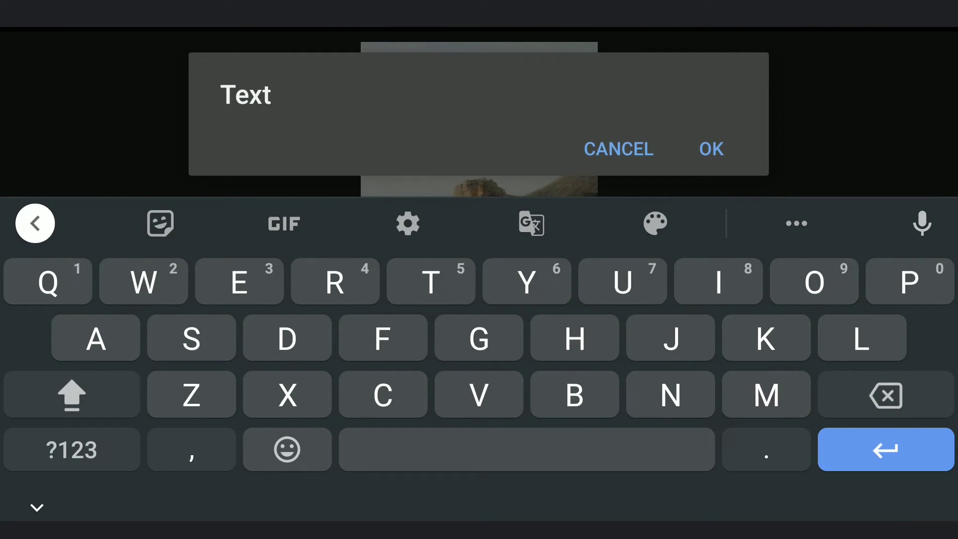
text(ER)
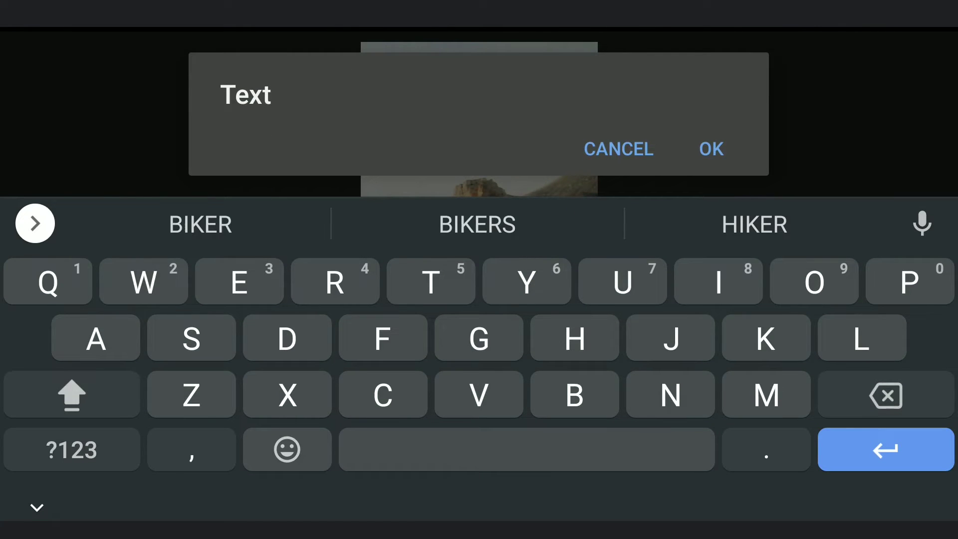
click(712, 149)
click(383, 486)
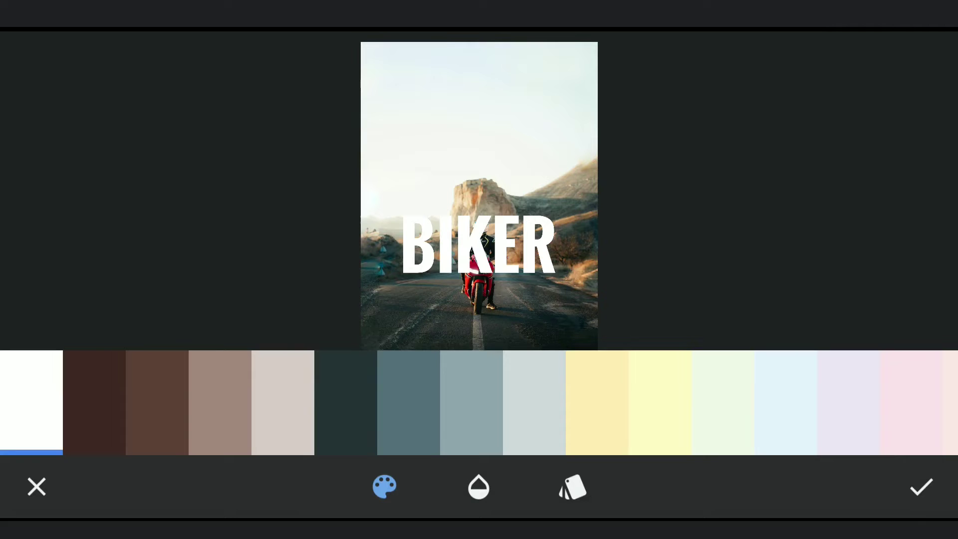
mouse_move(749, 403)
mouse_down()
mouse_move(262, 403)
mouse_move(385, 403)
mouse_up()
click(927, 402)
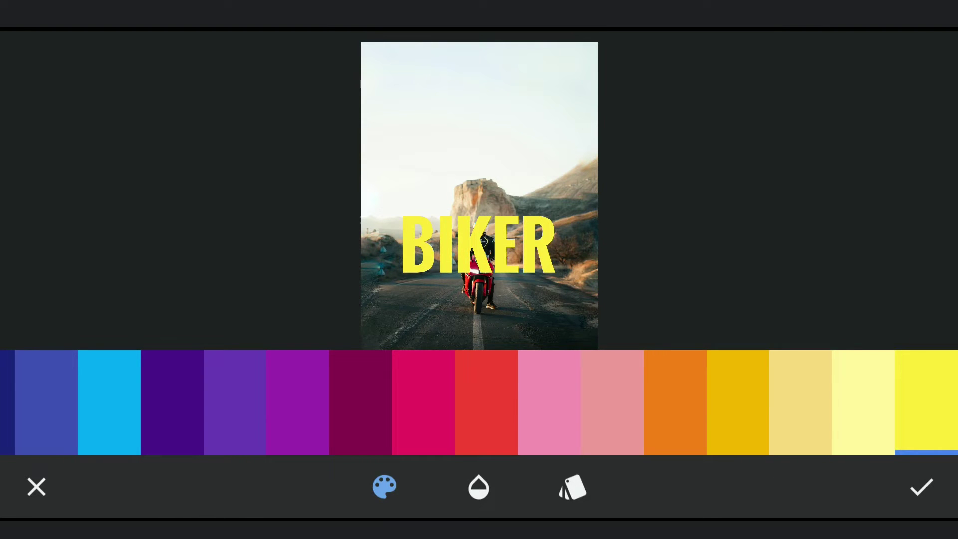
click(921, 487)
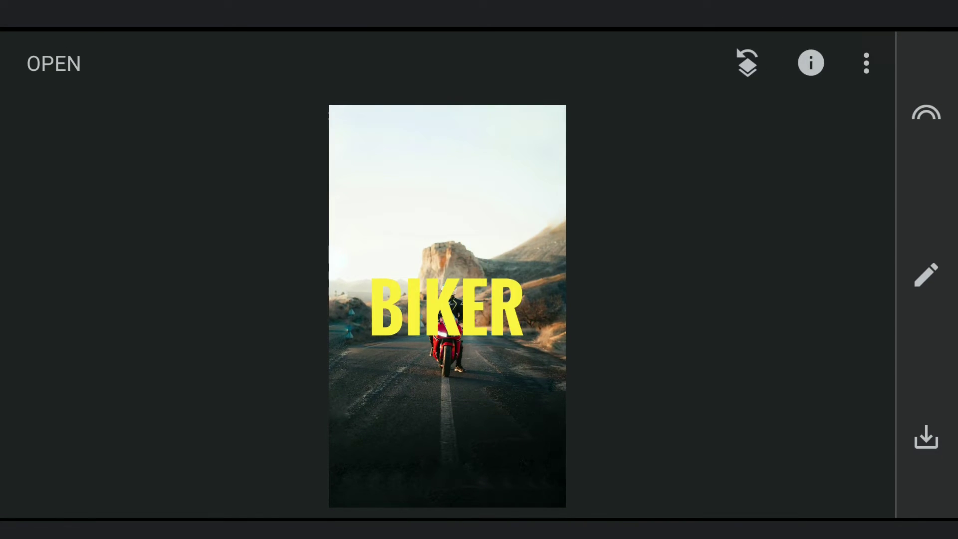
- Select the Expand edit in the applied-edits stack
click(747, 64)
click(142, 391)
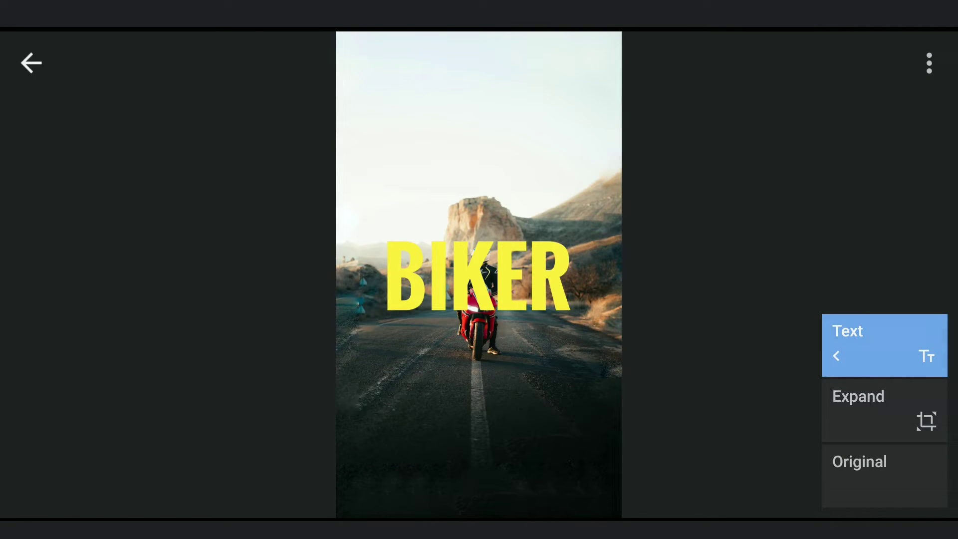
click(883, 410)
click(32, 63)
- Add a Curves edit that blacks out the photo, then reselect the Text edit
click(927, 276)
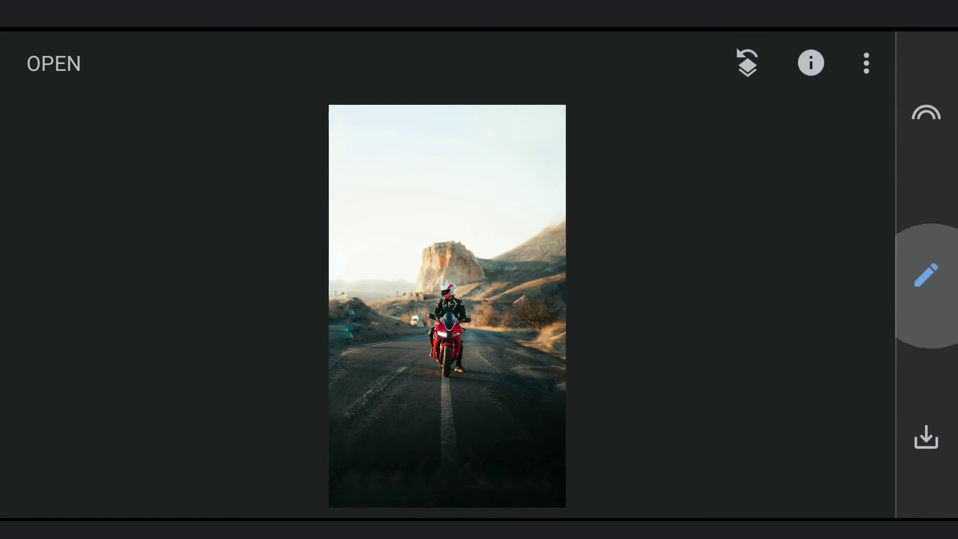
click(716, 113)
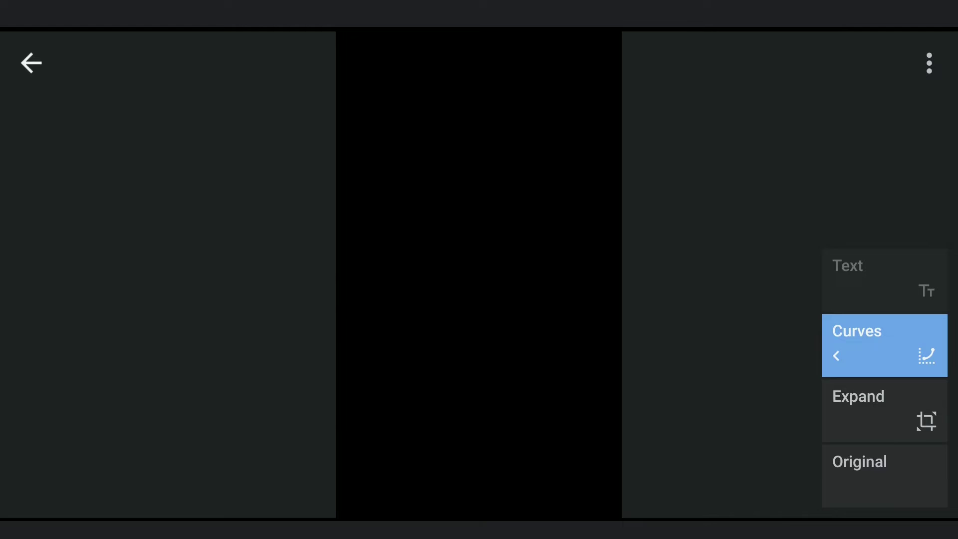
click(885, 410)
click(884, 279)
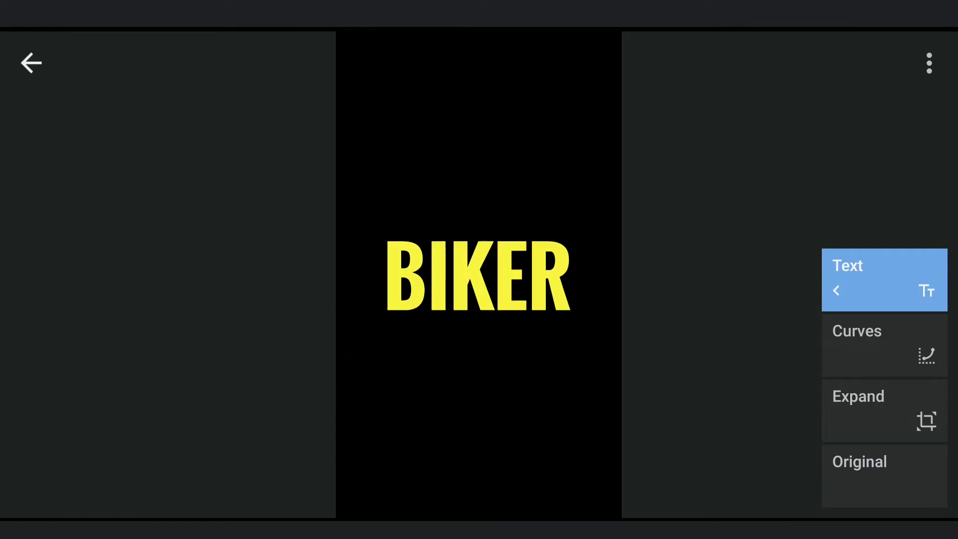
- Start a Perspective edit in Scale mode with black fill for empty borders
click(31, 62)
click(925, 274)
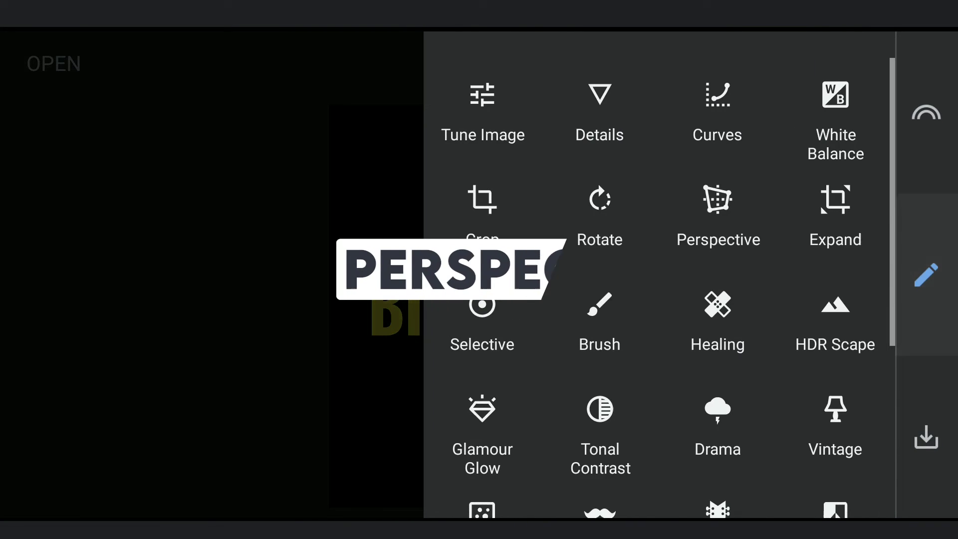
click(717, 206)
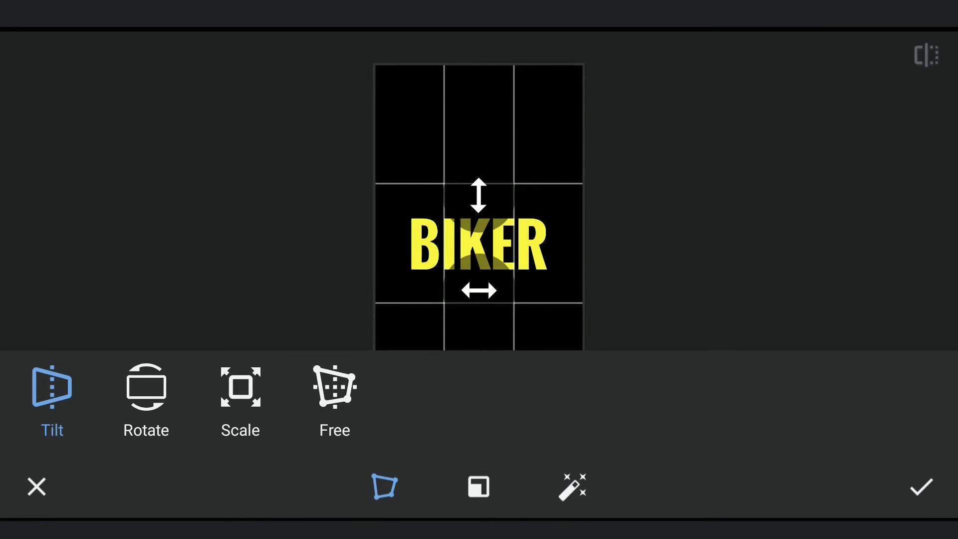
click(478, 487)
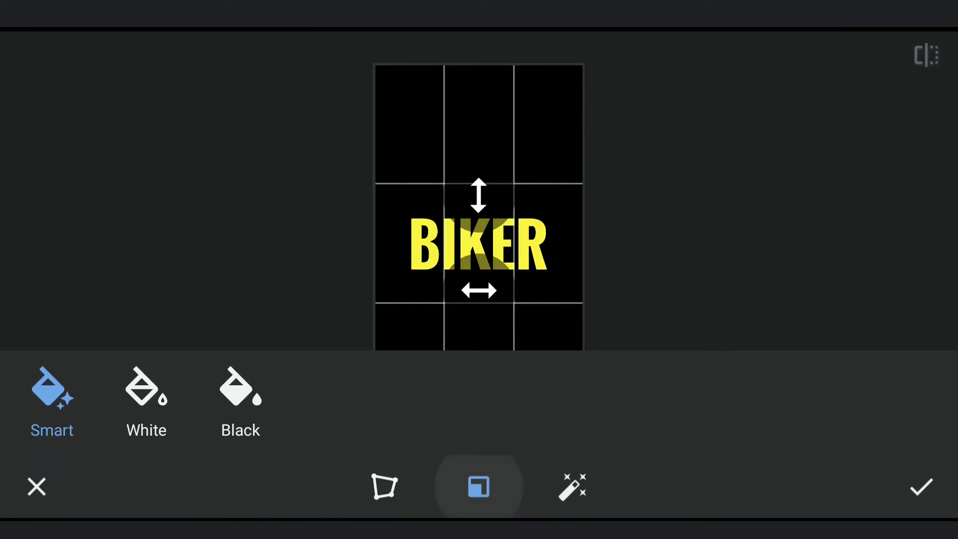
click(239, 393)
click(384, 487)
click(240, 393)
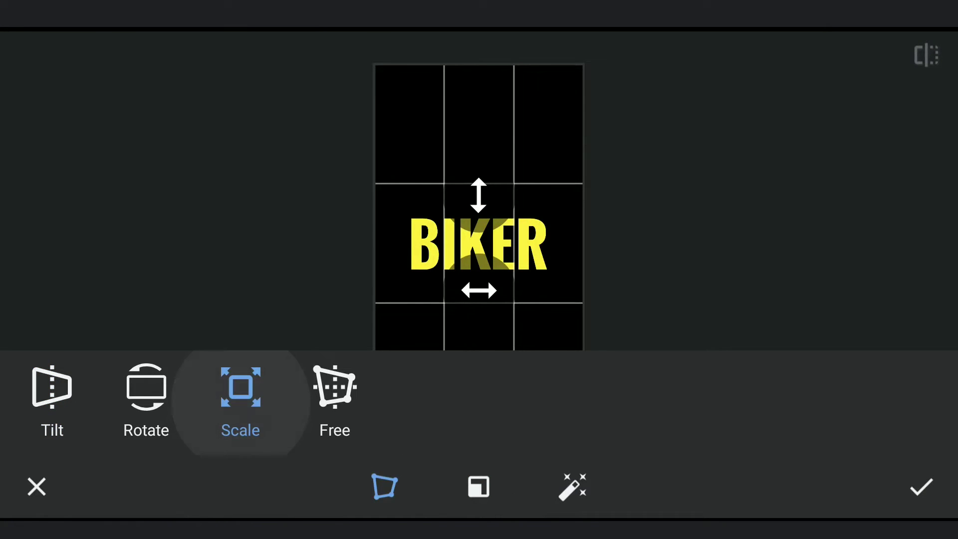
click(478, 487)
click(479, 487)
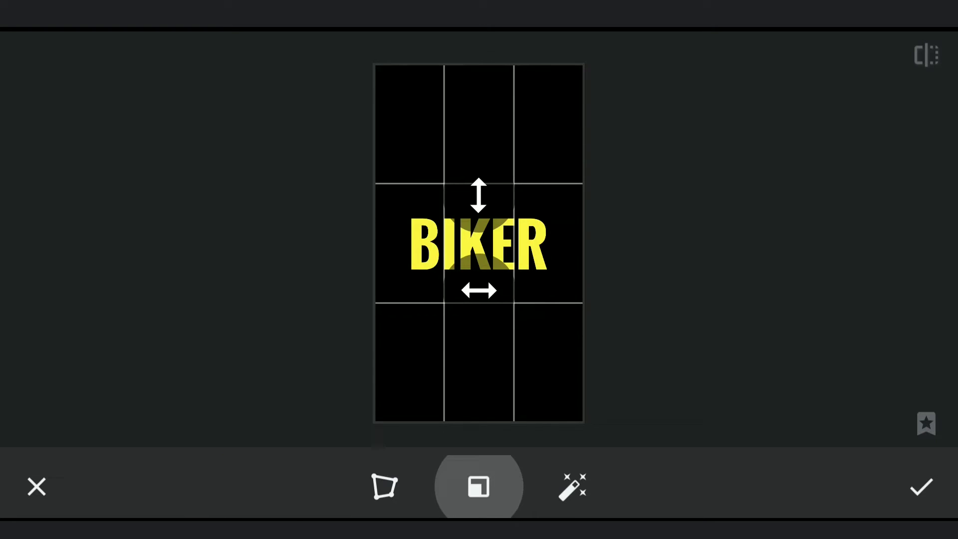
- Stretch the BIKER text slightly taller, apply it, and save the image as a photo
drag(479, 299, 479, 187)
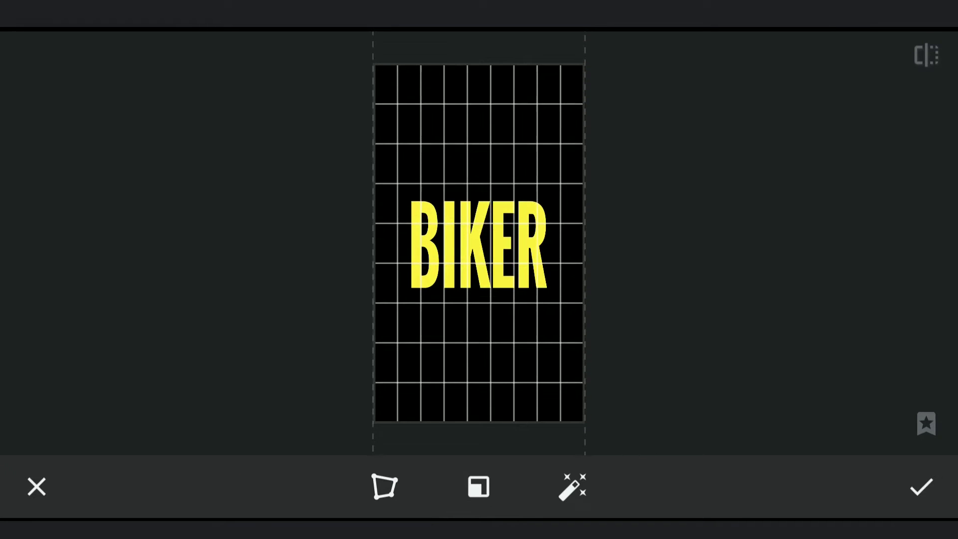
drag(479, 247, 478, 225)
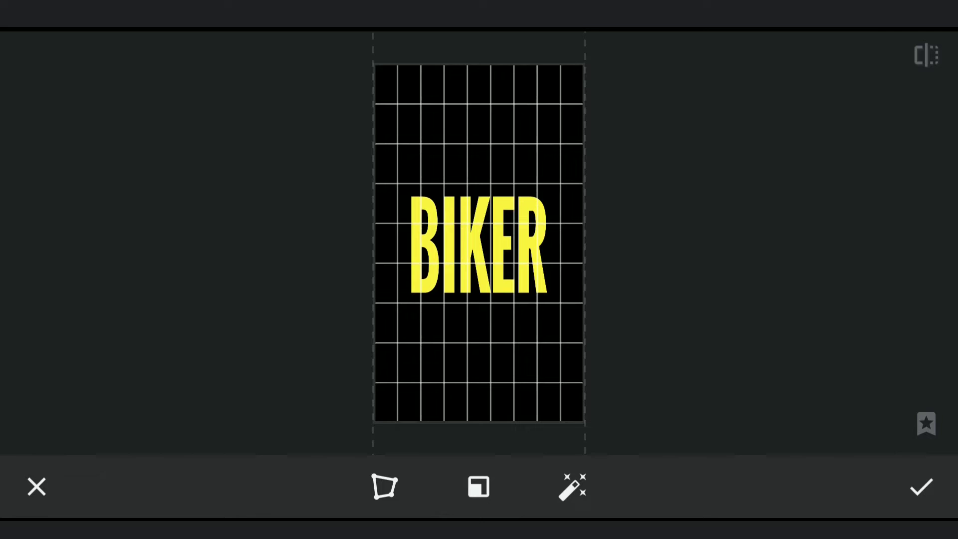
click(920, 487)
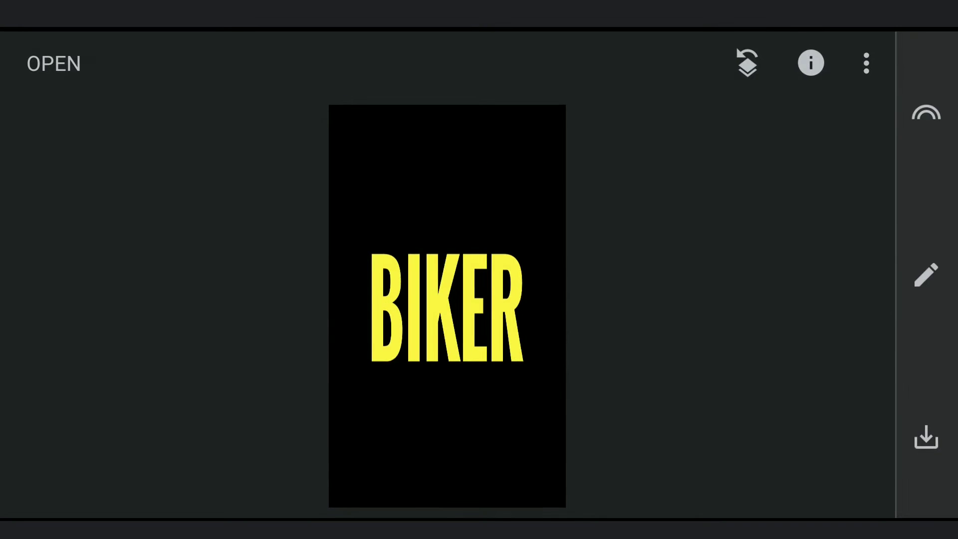
click(926, 438)
click(122, 351)
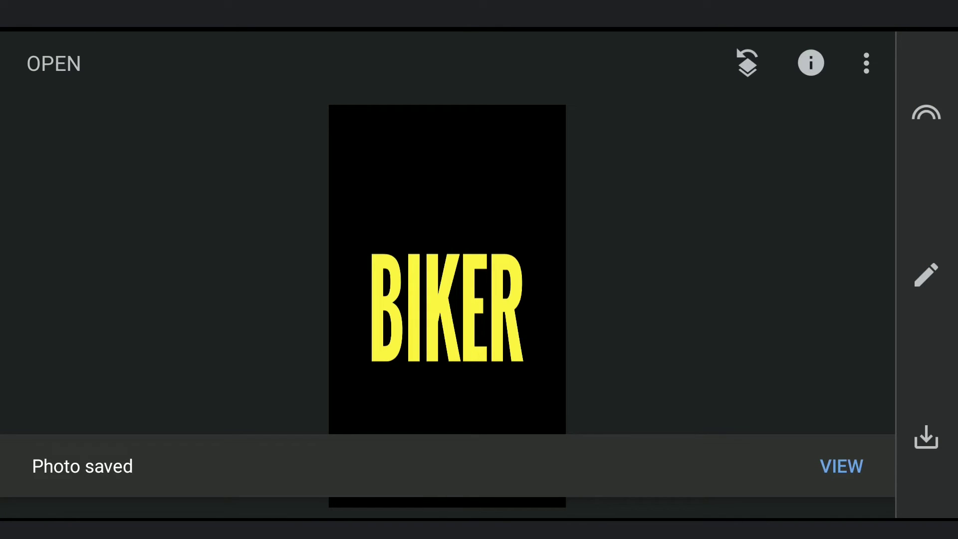
- Delete the most recent Expand edit from the edit history
click(748, 63)
click(142, 392)
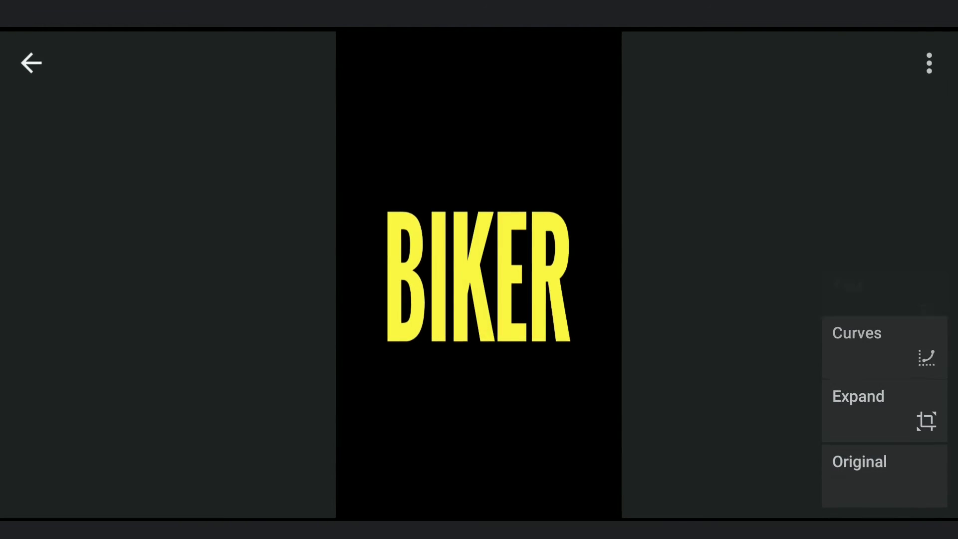
click(884, 150)
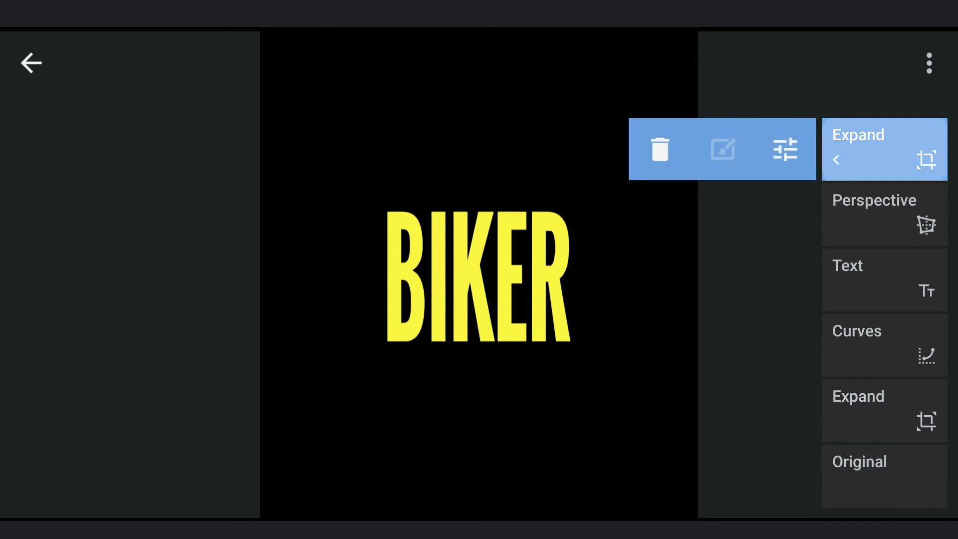
click(658, 147)
click(31, 63)
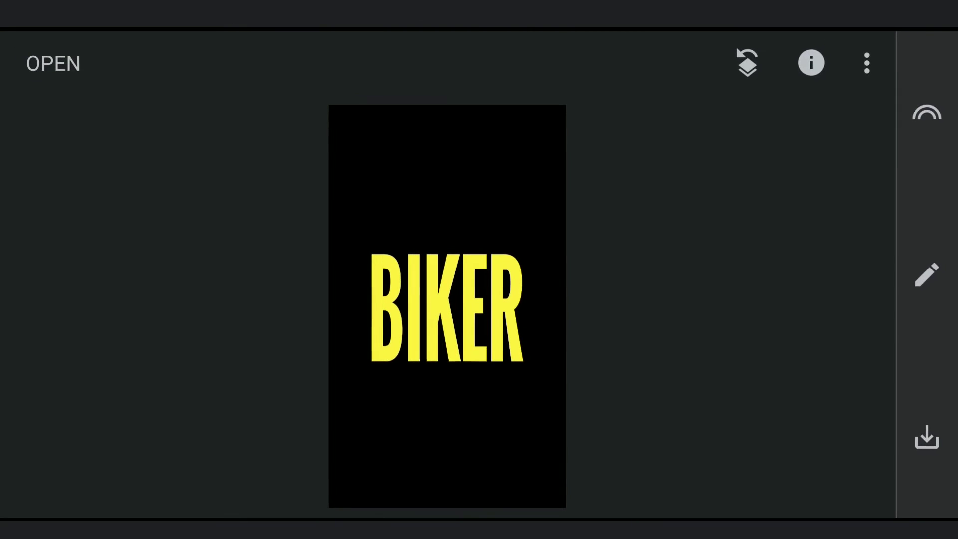
- Expand the BIKER canvas wider on both sides with Black fill and apply
click(925, 274)
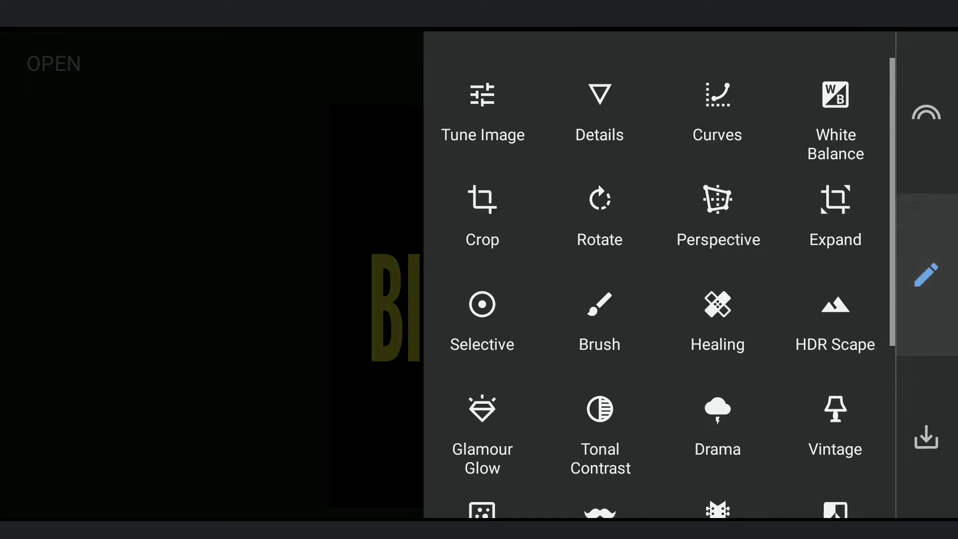
click(834, 213)
drag(569, 244, 617, 244)
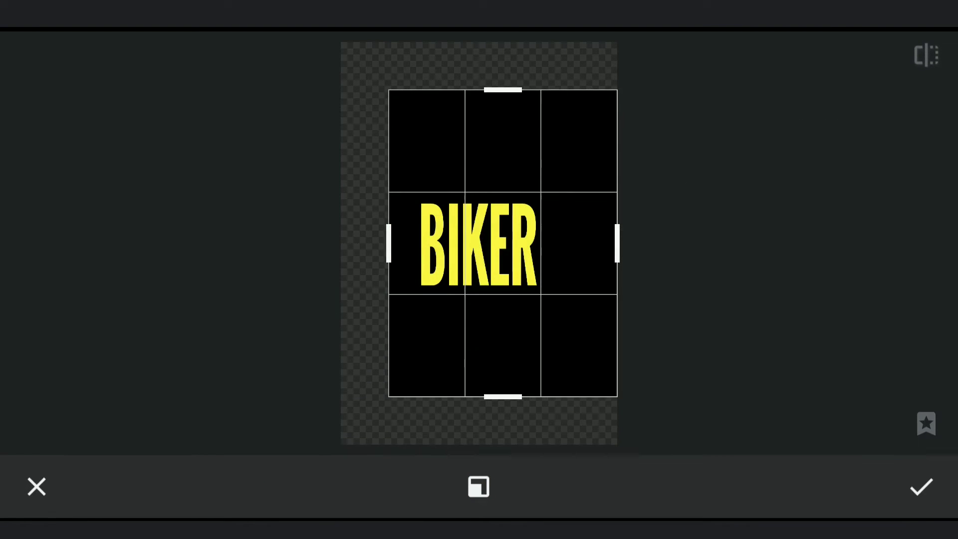
drag(389, 243, 340, 244)
click(478, 487)
click(240, 405)
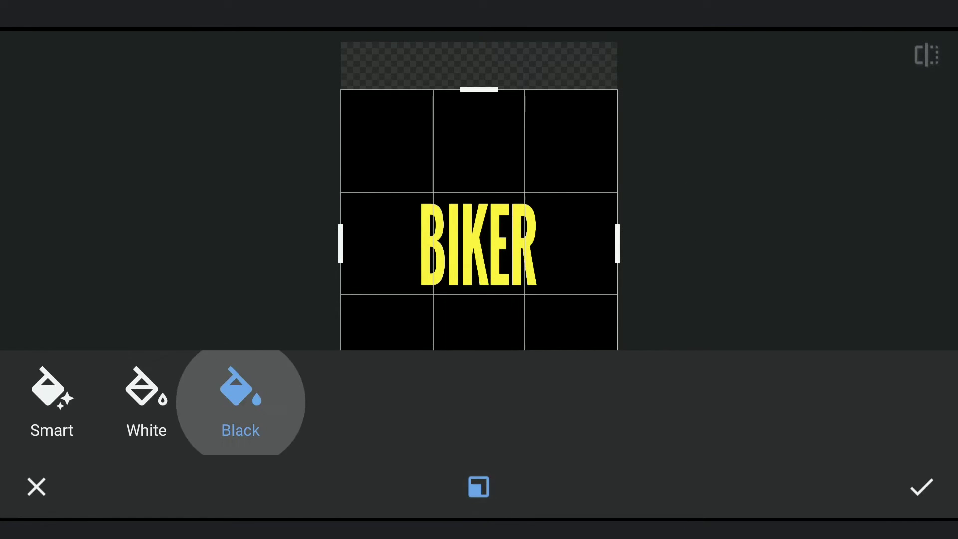
click(921, 486)
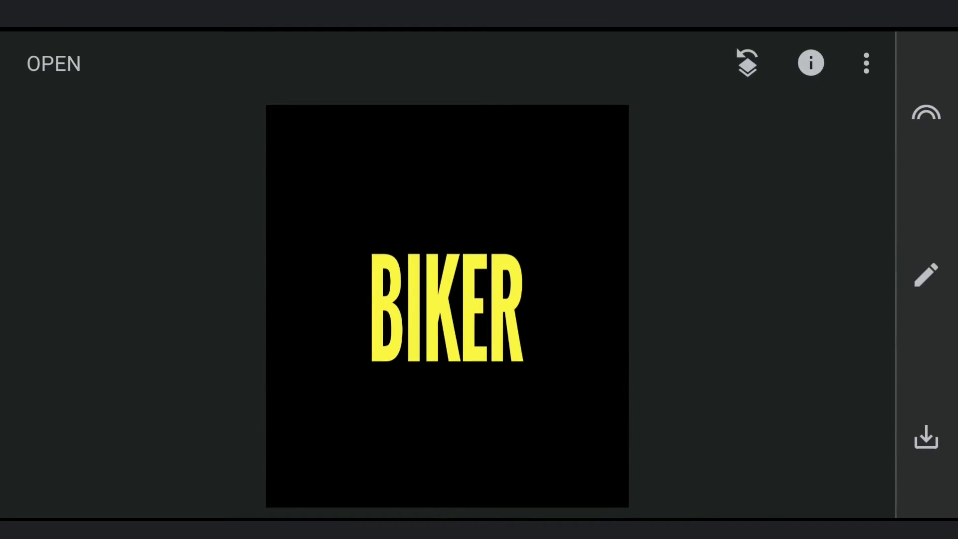
- Mirror and rotate the BIKER image with Rotate, apply it, and open Perspective
click(926, 275)
click(599, 218)
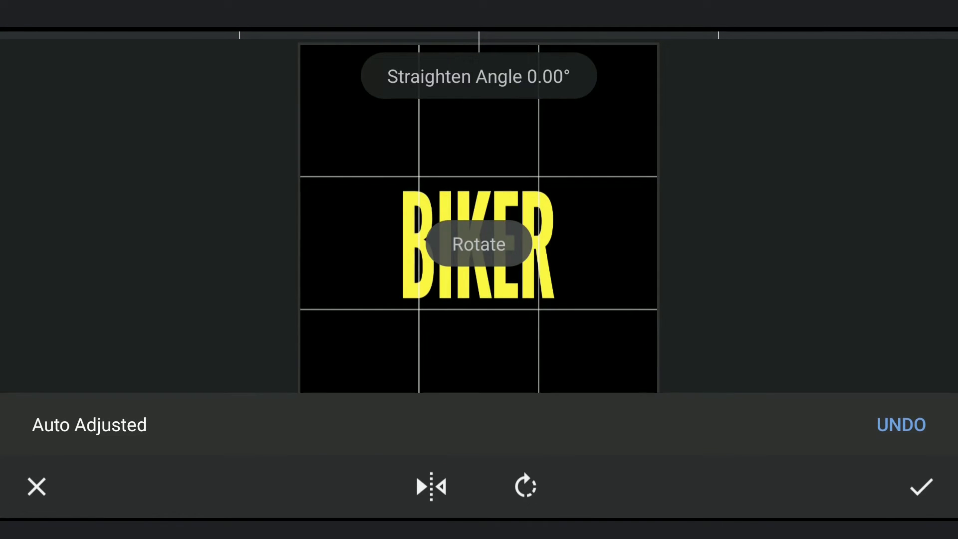
click(431, 487)
click(526, 487)
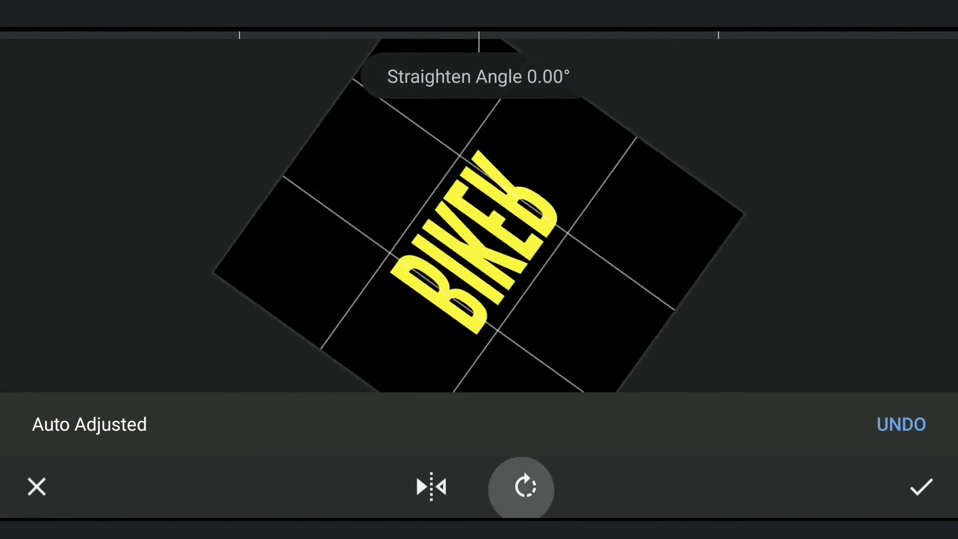
click(922, 486)
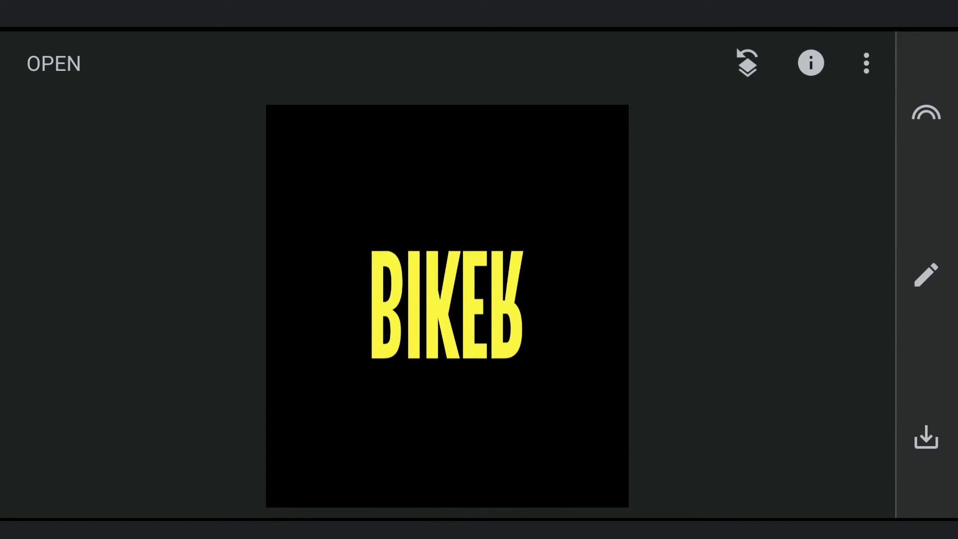
click(926, 275)
click(719, 210)
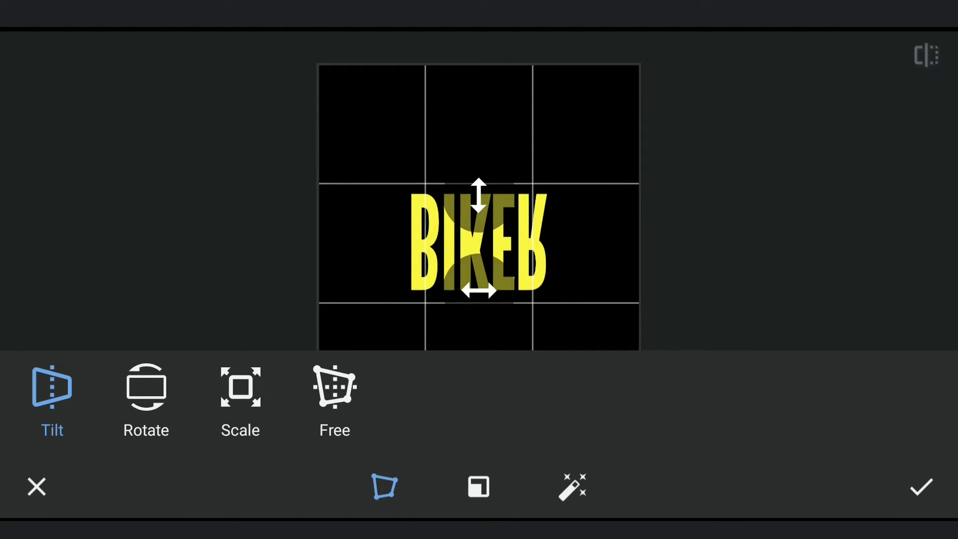
- Shrink the flipped BIKER text with Scale, using black fill, and switch to Free mode
click(241, 390)
drag(479, 188, 479, 270)
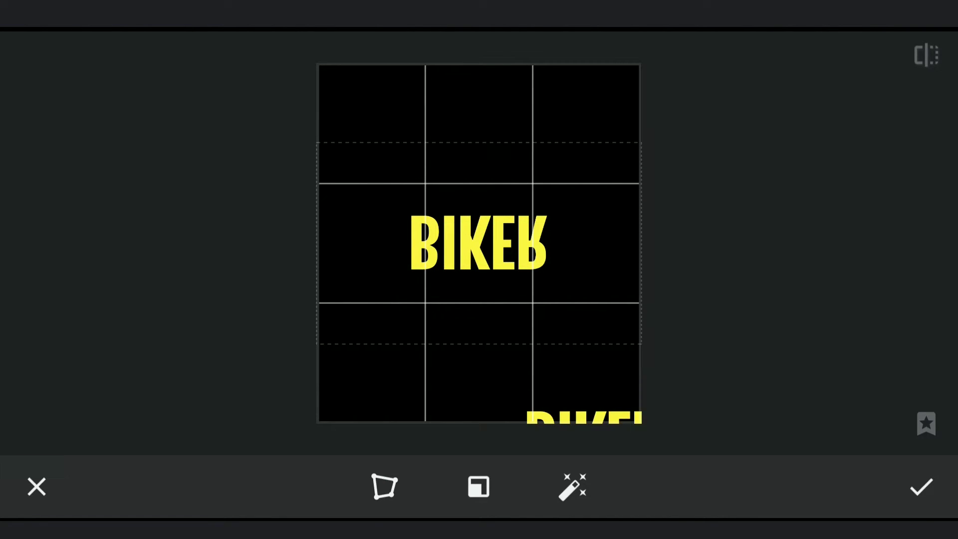
click(479, 487)
click(240, 397)
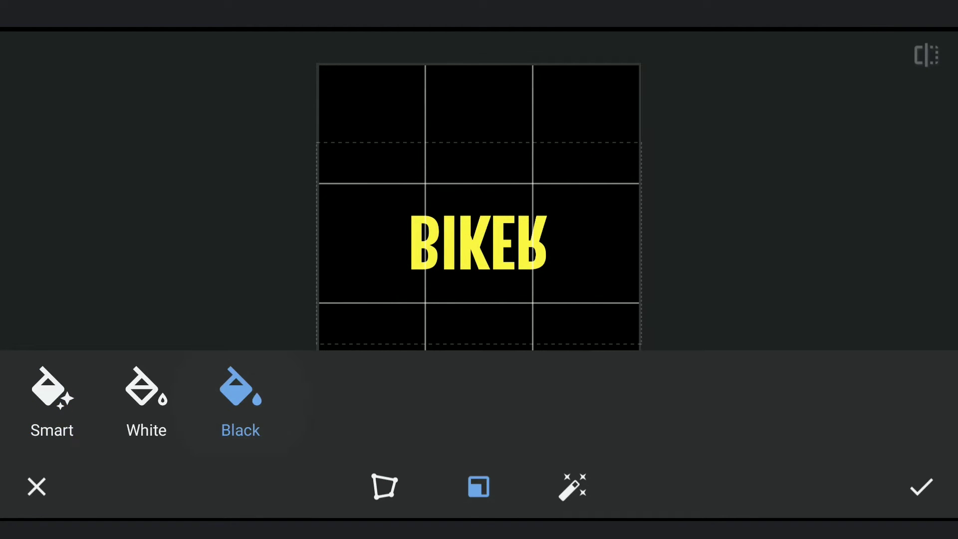
click(385, 487)
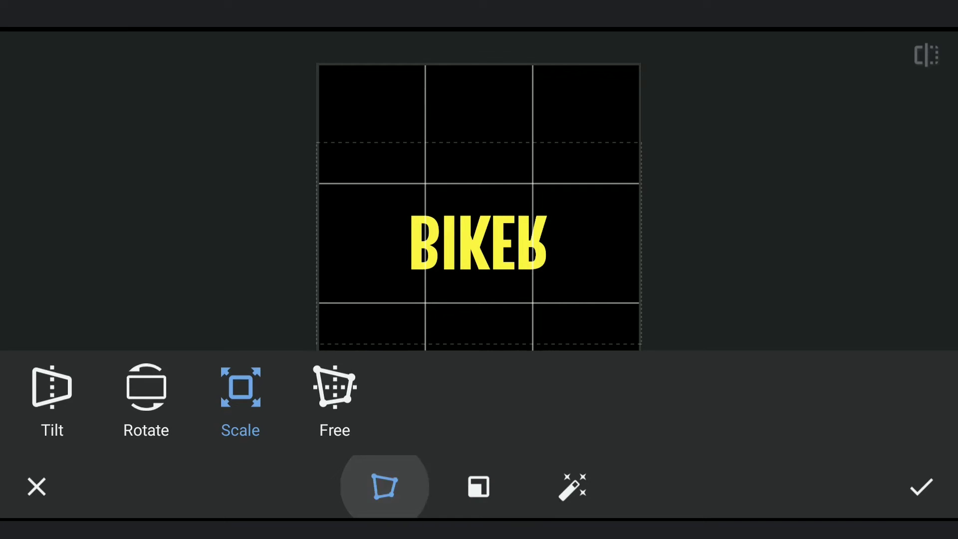
click(334, 390)
click(479, 487)
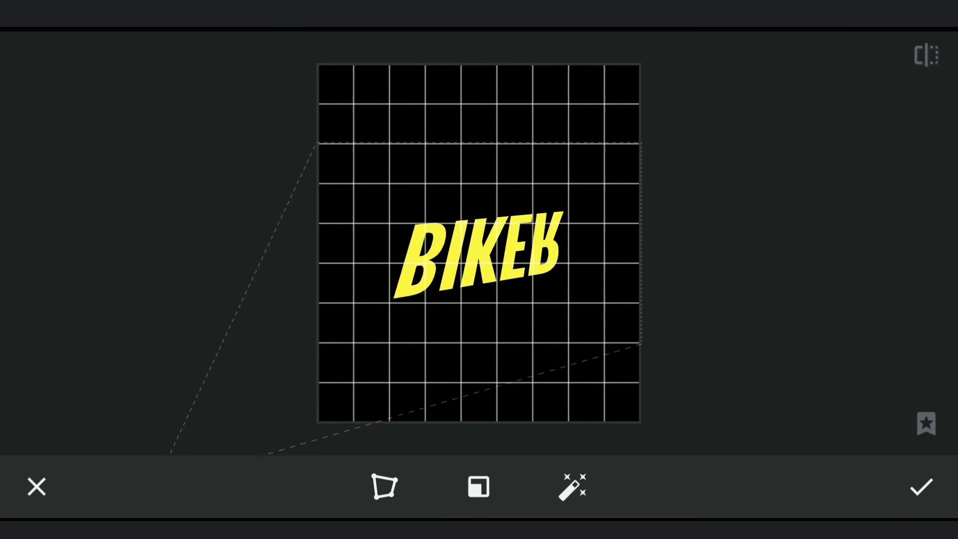
- Drag the corners into a widening trapezoid and apply the perspective warp
drag(345, 165, 352, 176)
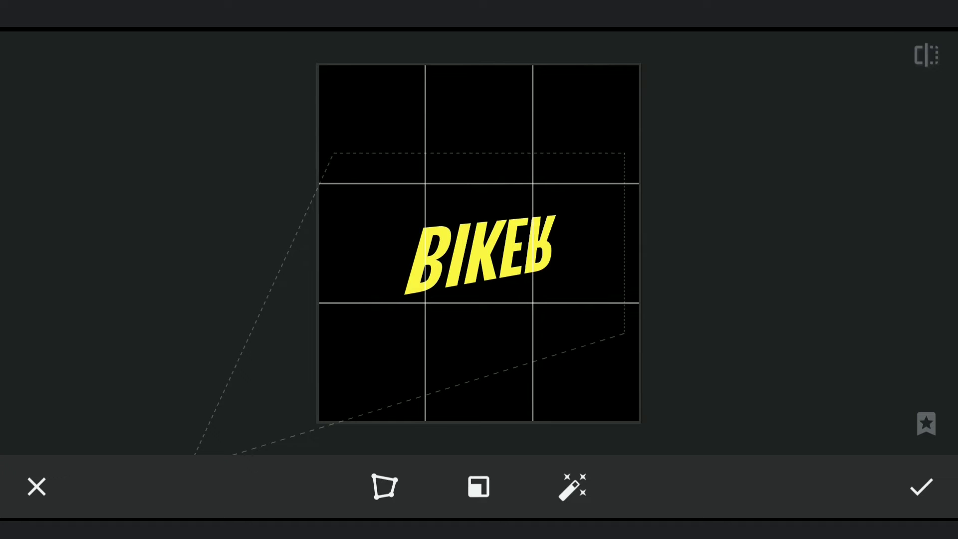
drag(599, 359, 748, 442)
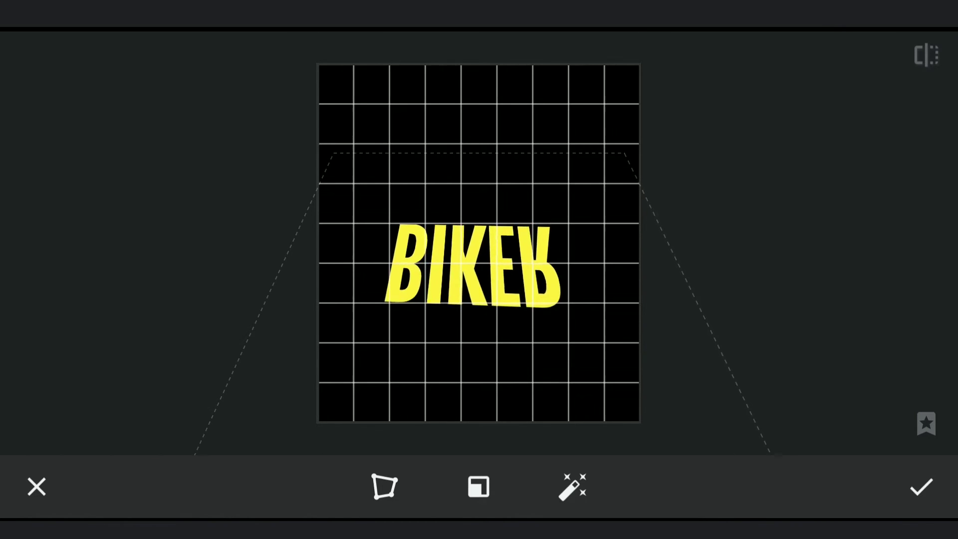
drag(374, 337, 396, 352)
drag(584, 337, 554, 352)
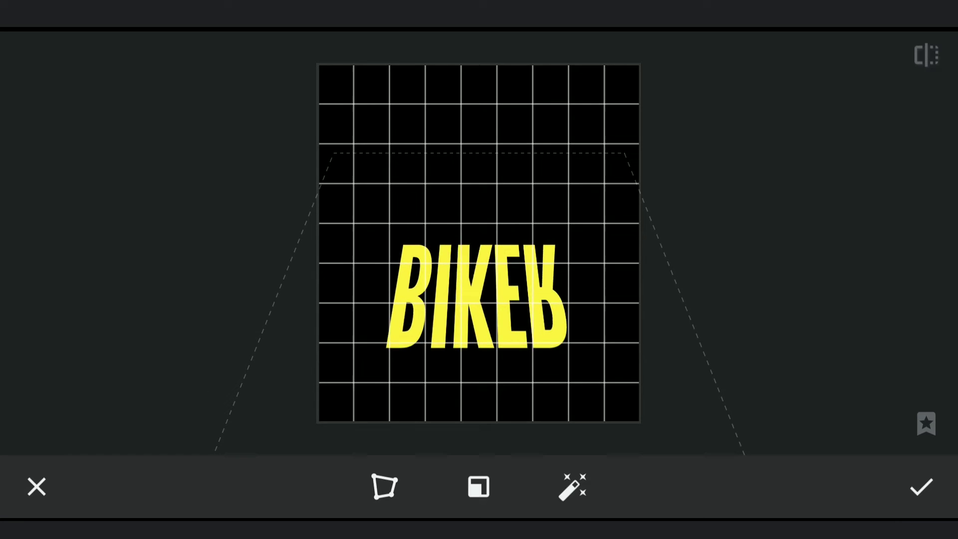
drag(479, 338, 471, 288)
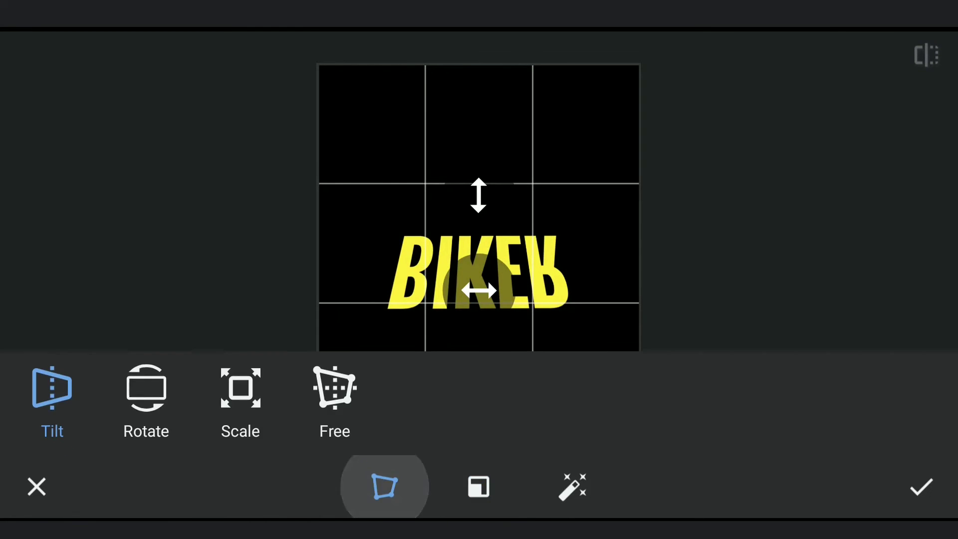
click(479, 487)
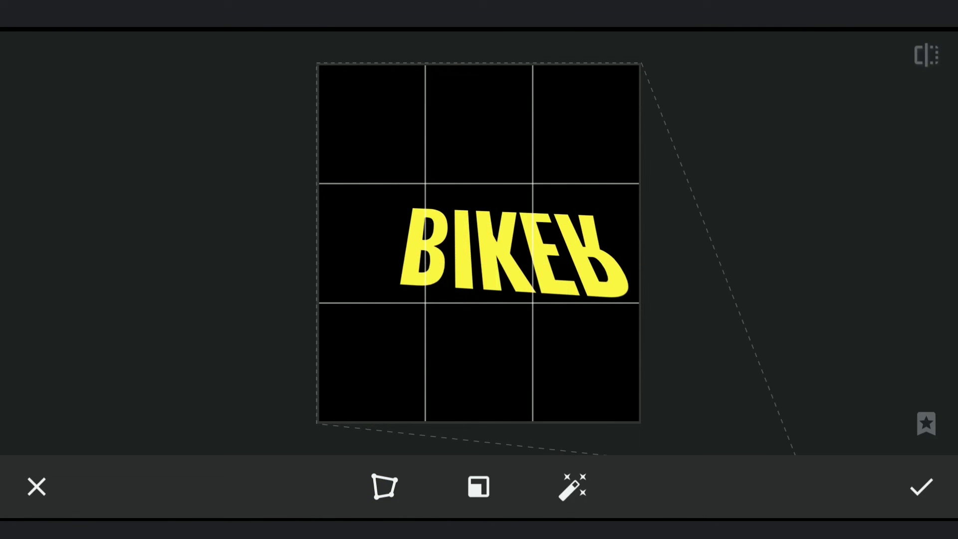
mouse_move(479, 225)
mouse_down()
mouse_move(524, 247)
mouse_move(494, 270)
mouse_up()
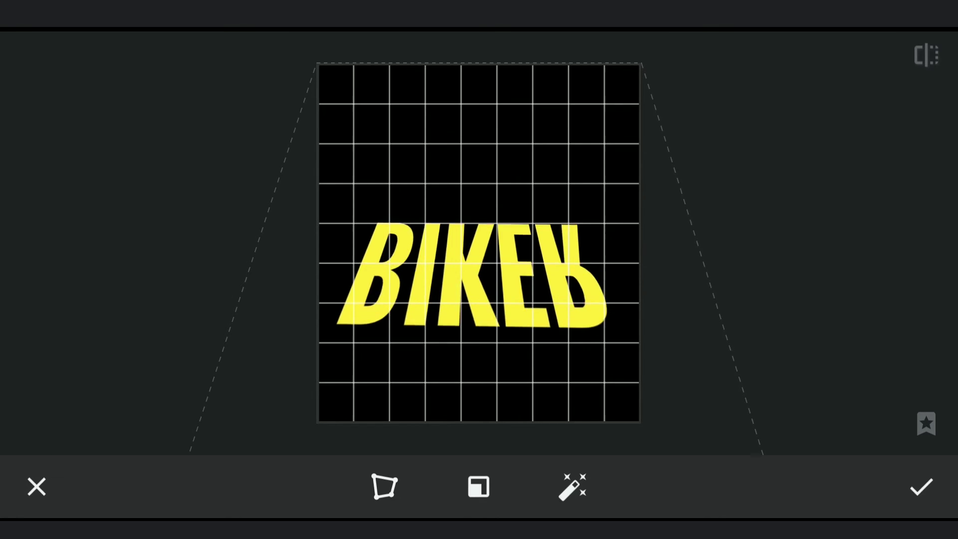
mouse_move(479, 270)
mouse_down()
mouse_move(494, 262)
mouse_move(486, 265)
mouse_up()
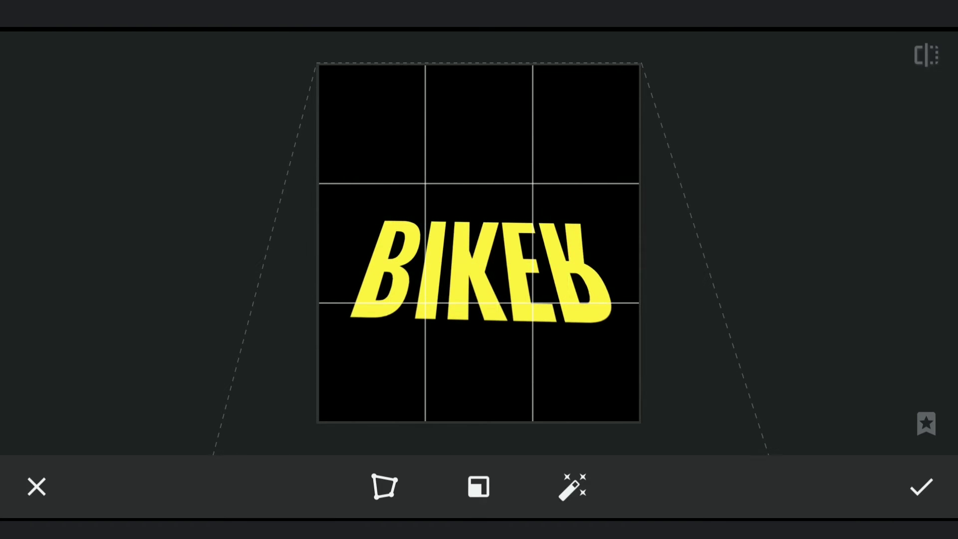
click(921, 487)
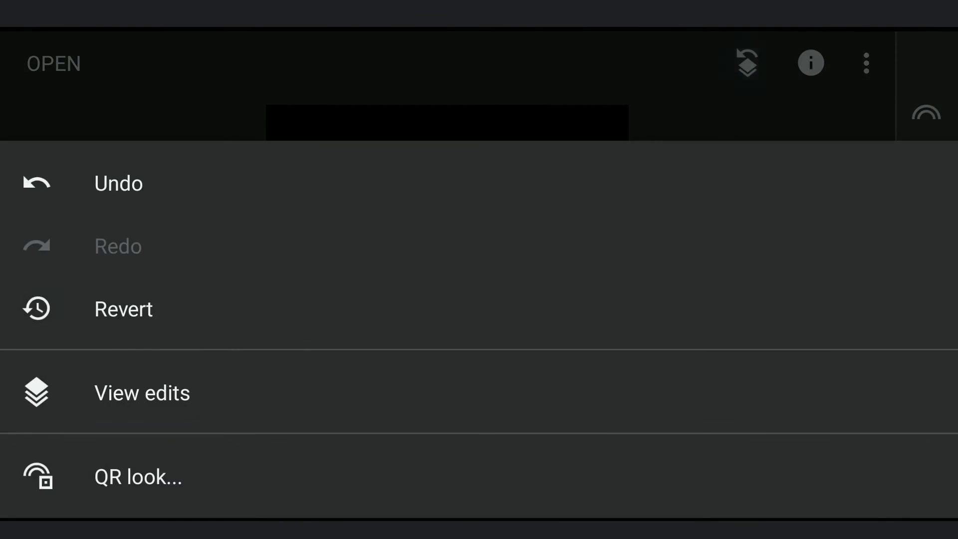
- Step back to the second Expand edit to show the plain road photo, then open Tools
click(151, 392)
drag(883, 444, 883, 224)
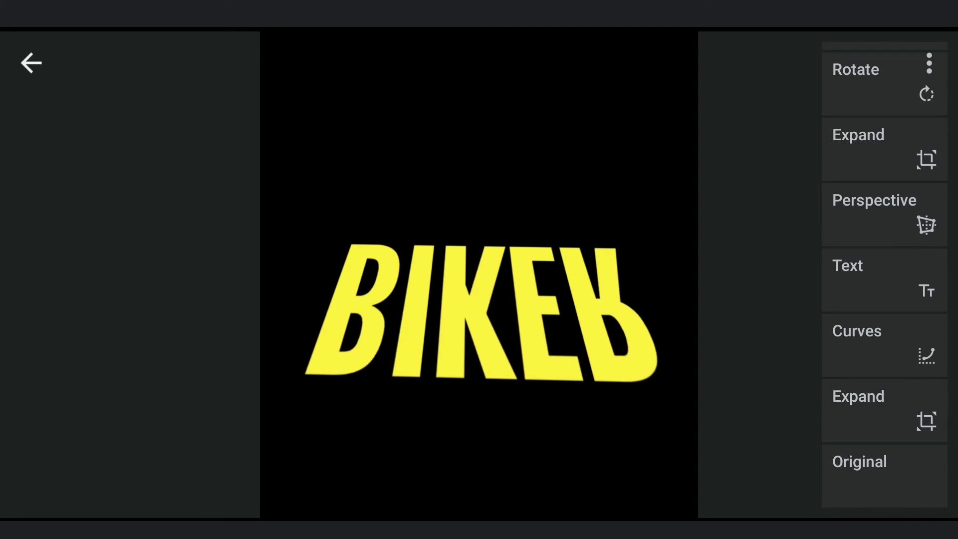
click(884, 410)
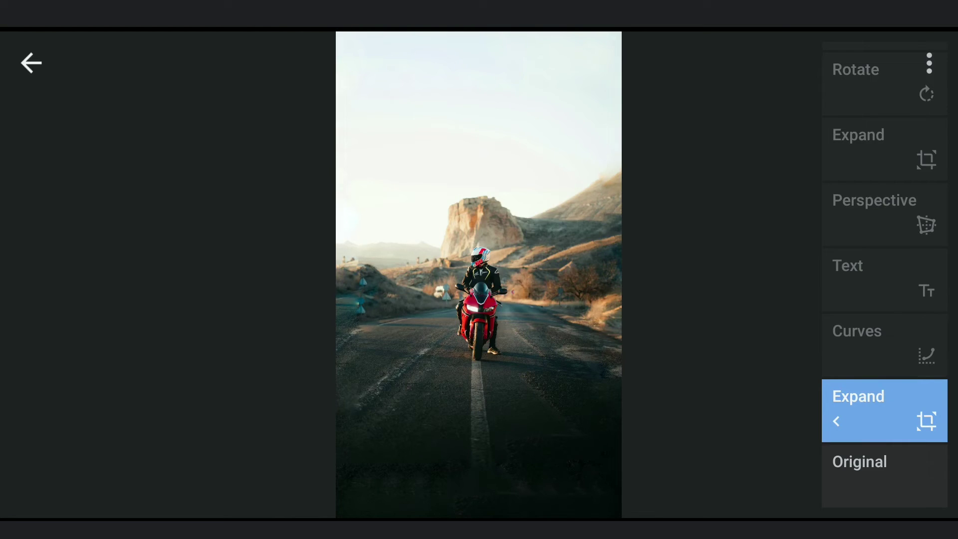
click(31, 63)
click(926, 275)
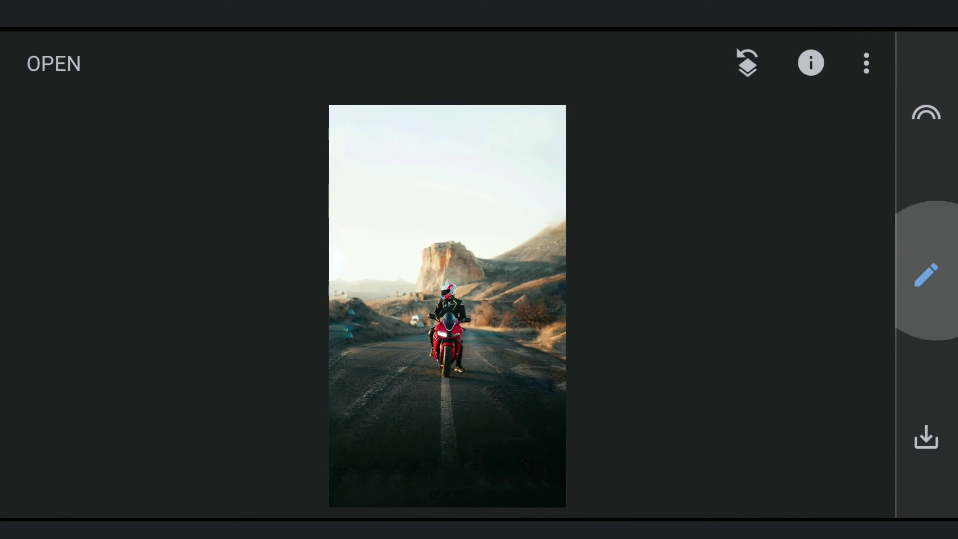
scroll(658, 276, down, 5)
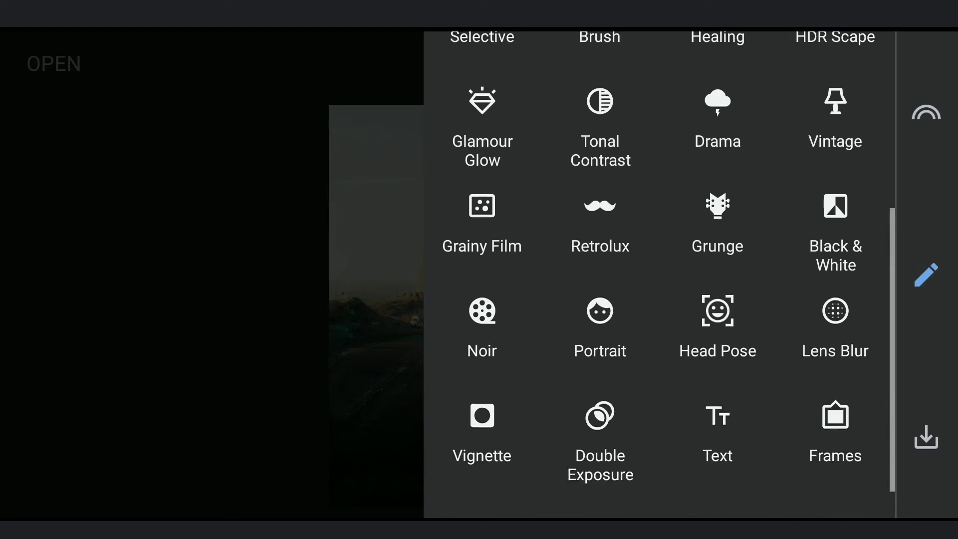
- Blend the BIKER image over the road photo in Double Exposure using Lighten mode
click(601, 422)
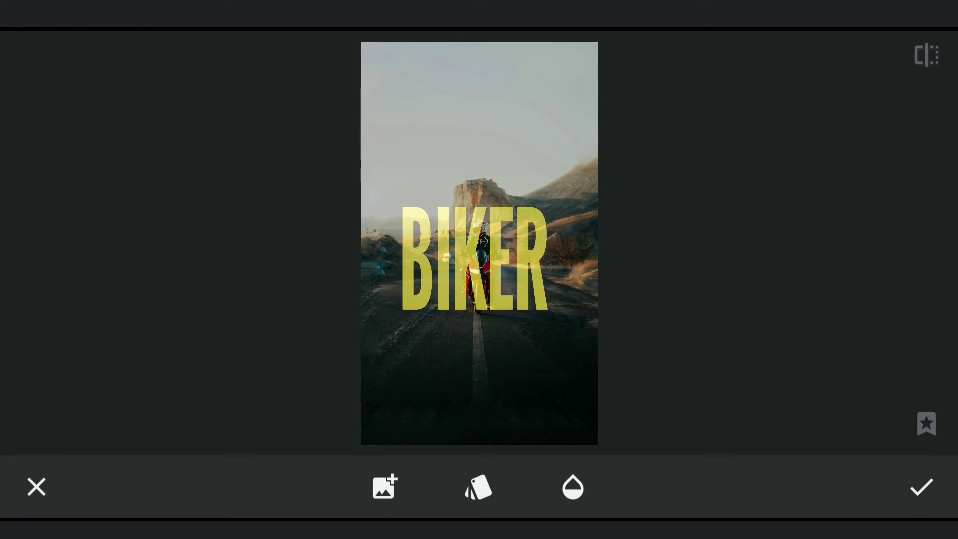
click(478, 487)
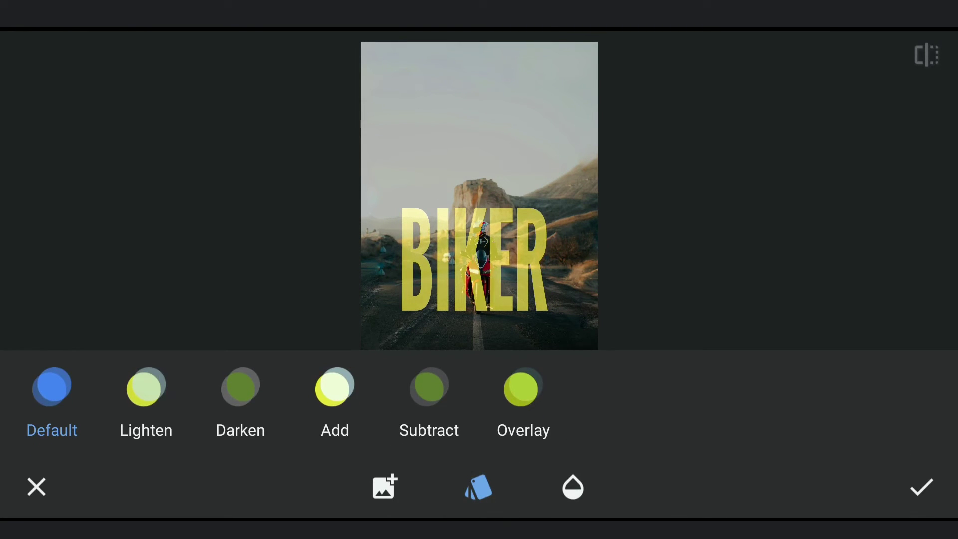
click(146, 387)
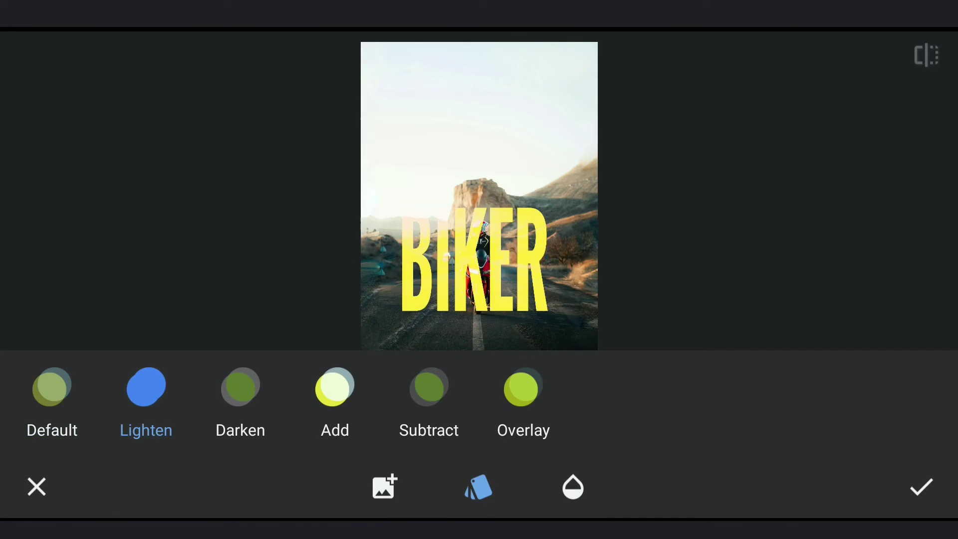
click(478, 487)
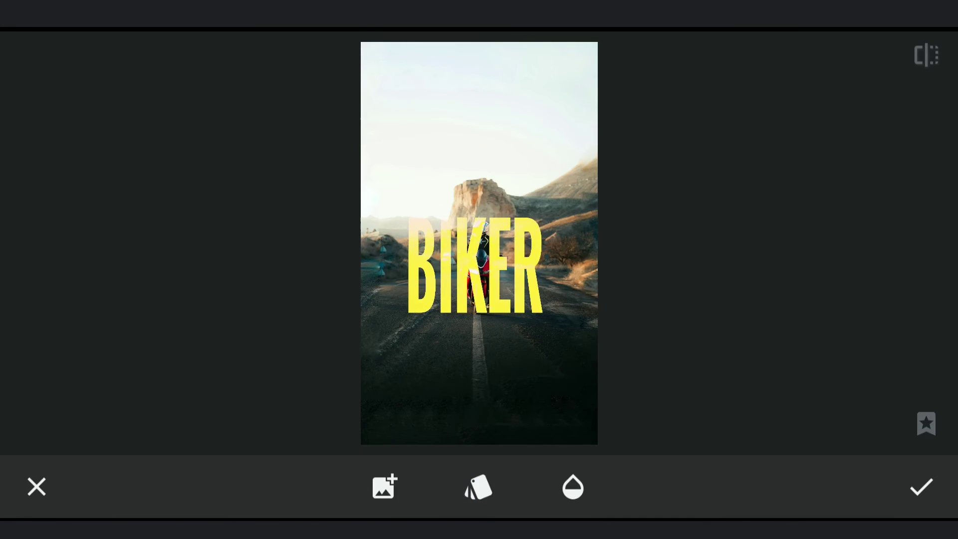
click(478, 487)
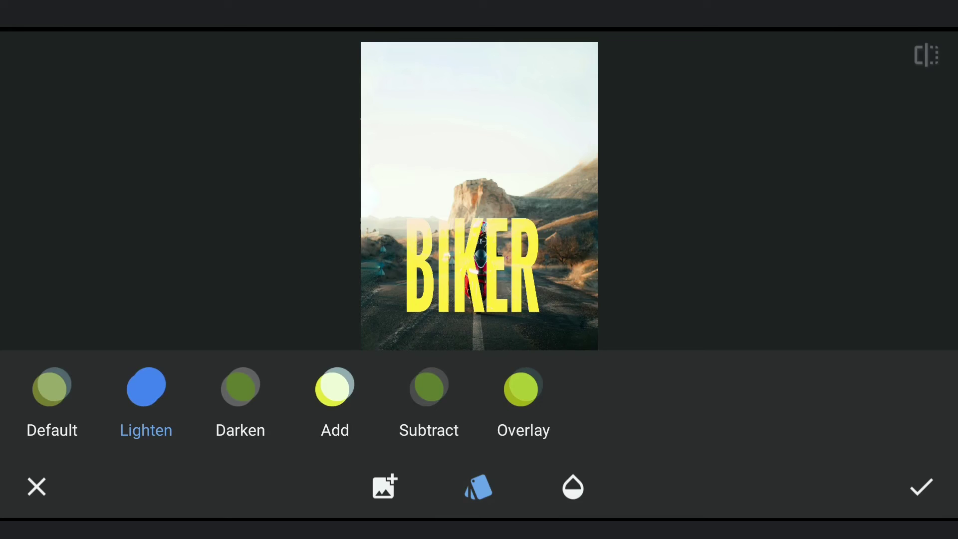
click(921, 488)
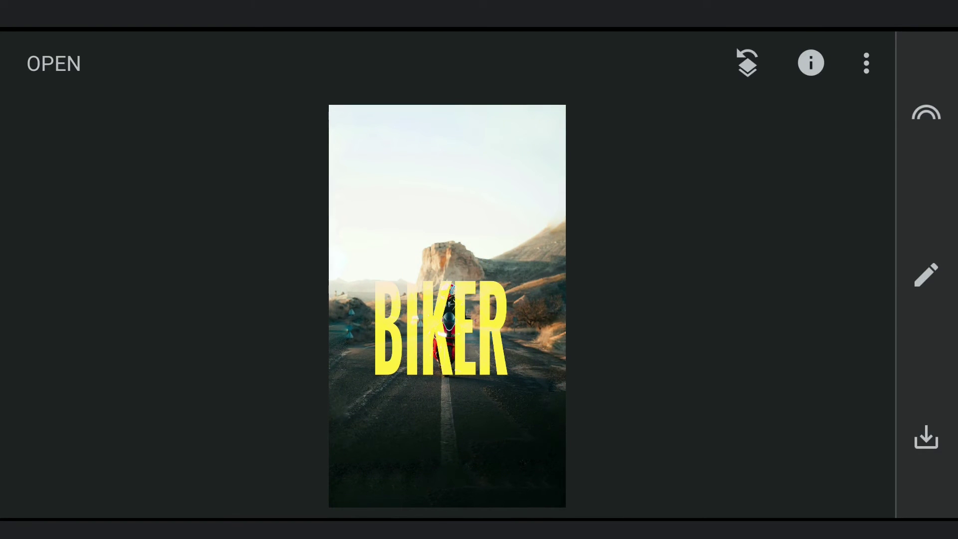
- Overlay the flipped BIKER image with Double Exposure at lowered opacity, then apply
click(926, 275)
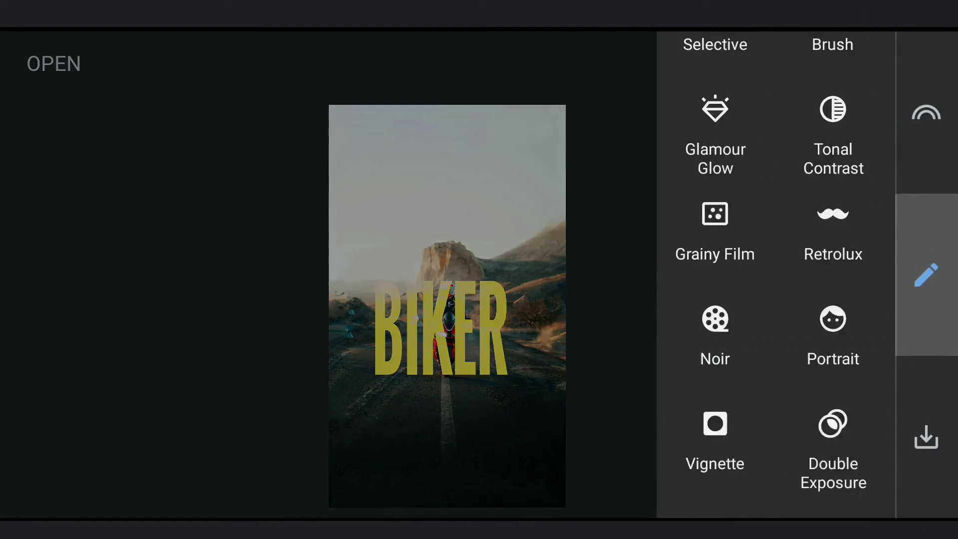
click(601, 427)
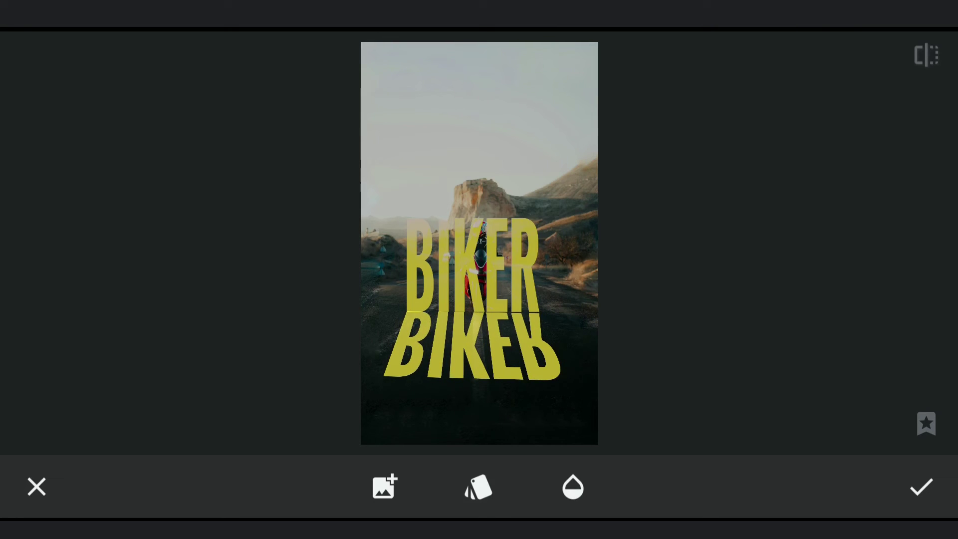
click(572, 486)
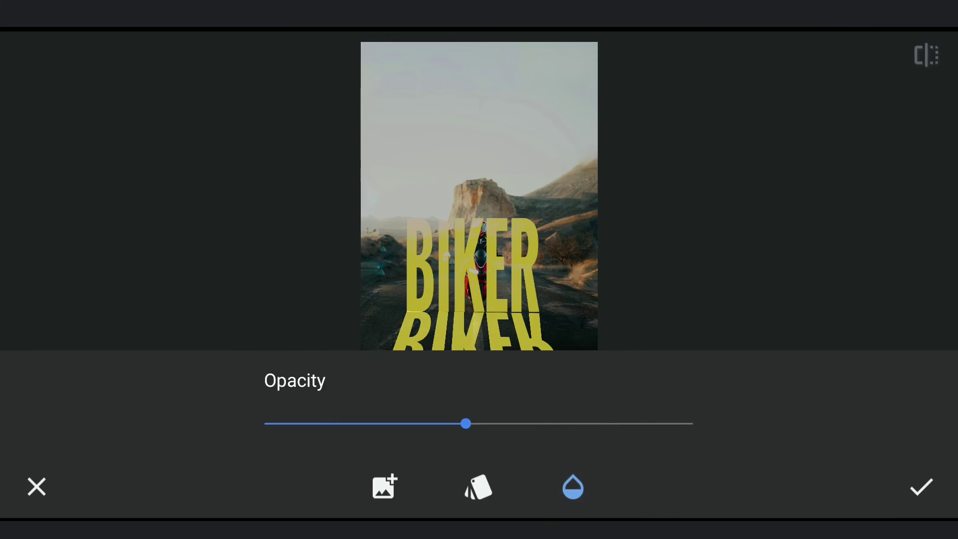
drag(466, 424, 444, 423)
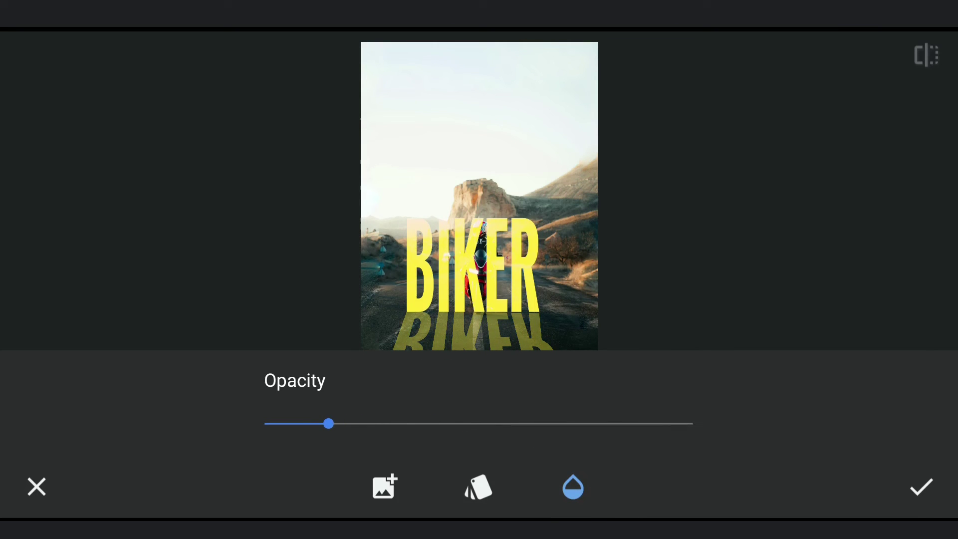
click(921, 488)
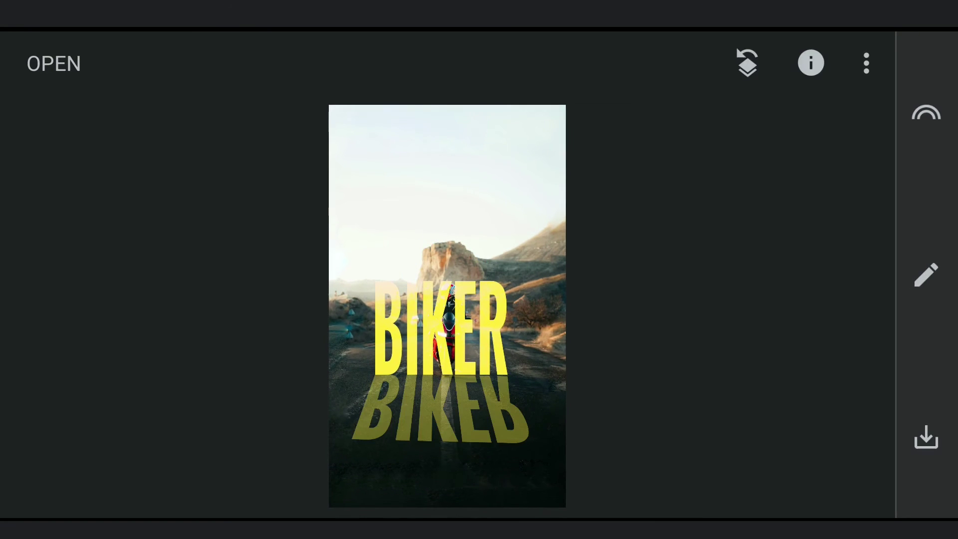
- Open the View edits list and step back through the edit history
click(747, 63)
click(142, 391)
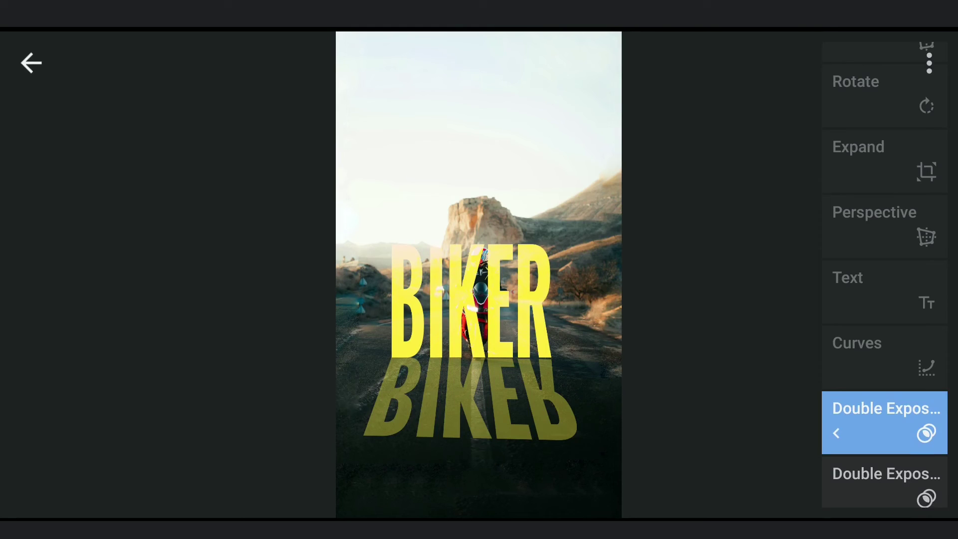
scroll(885, 269, up, 2)
click(883, 397)
click(884, 332)
click(883, 266)
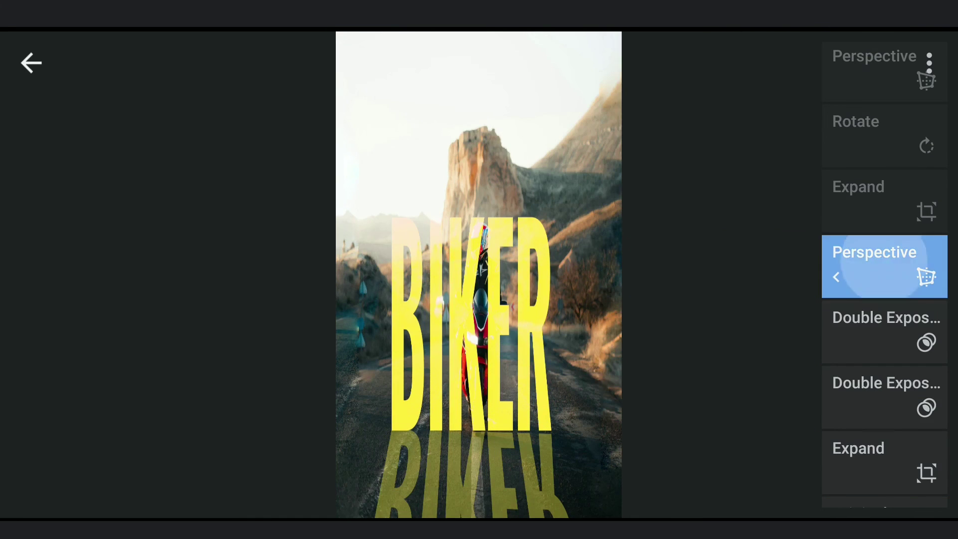
- Delete both Perspective steps and select the BIKER text's Double Exposure edit
click(883, 214)
click(883, 148)
click(883, 147)
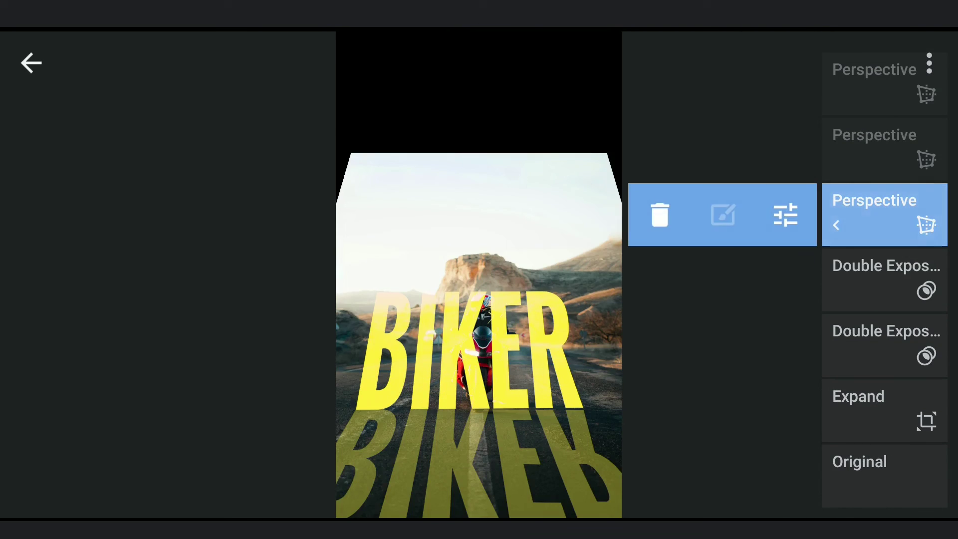
click(660, 215)
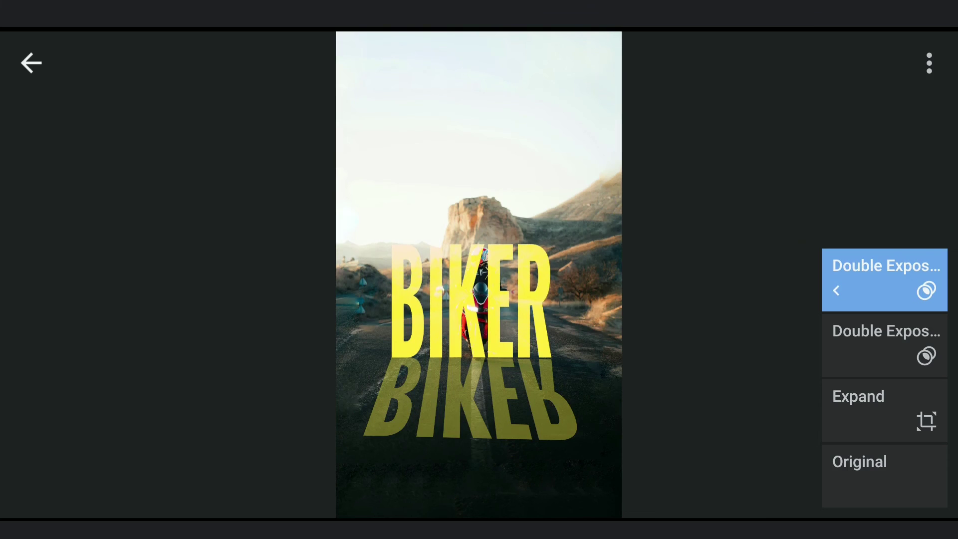
click(884, 341)
- Open the BIKER layer's Stacks Brush, invert the mask and set the brush to 0
click(734, 345)
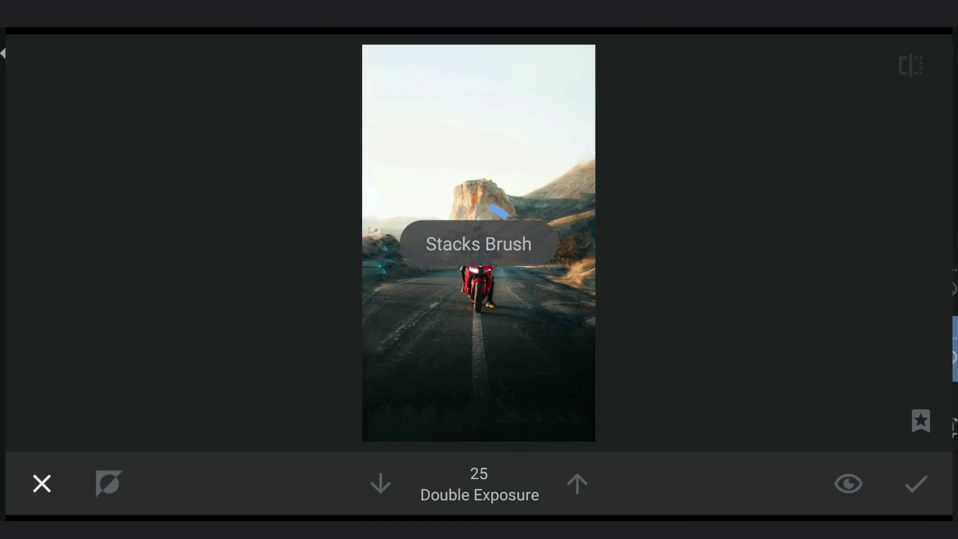
click(105, 487)
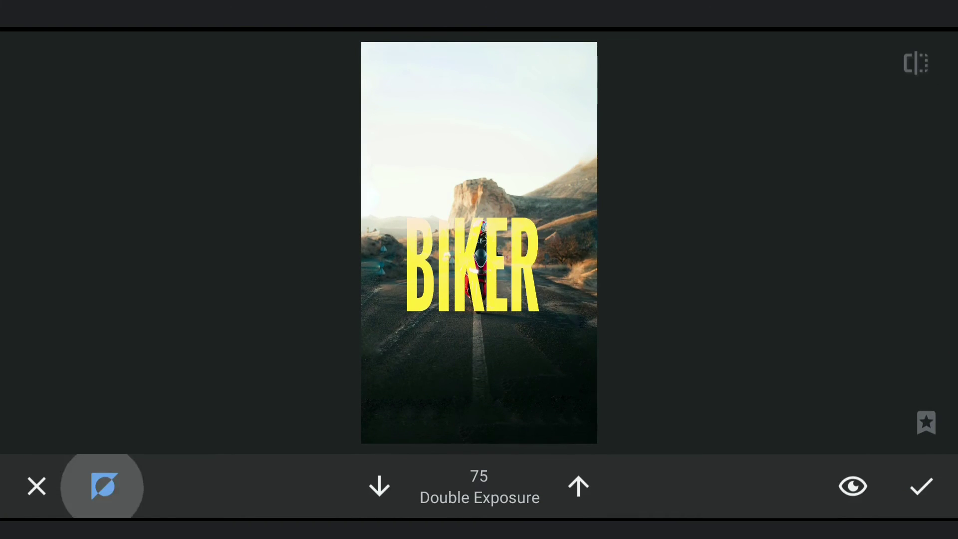
click(378, 488)
click(378, 488)
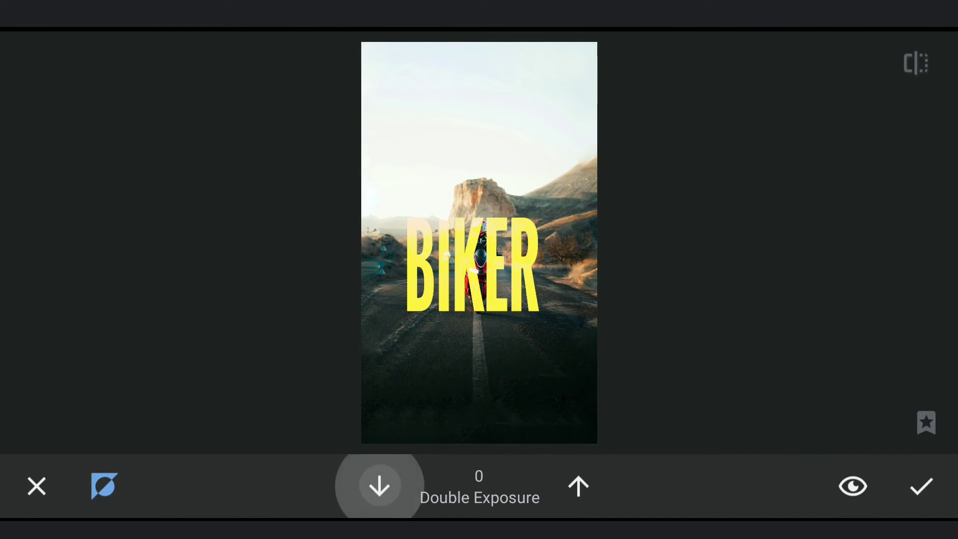
scroll(449, 247, up, 3)
scroll(450, 247, up, 3)
scroll(479, 247, up, 2)
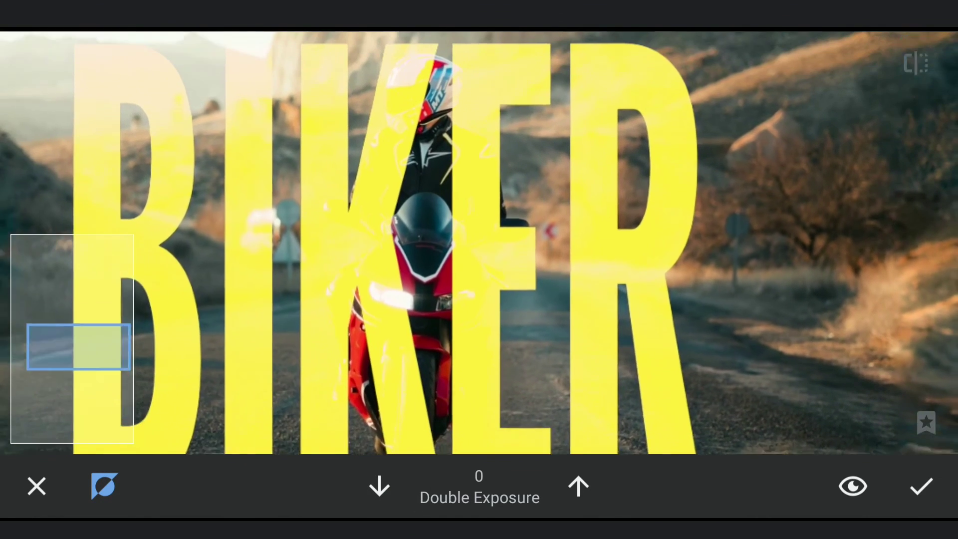
- Erase the letters over the rider's helmet, jacket and leg and the motorbike, then apply the mask
drag(412, 90, 479, 242)
drag(502, 150, 502, 315)
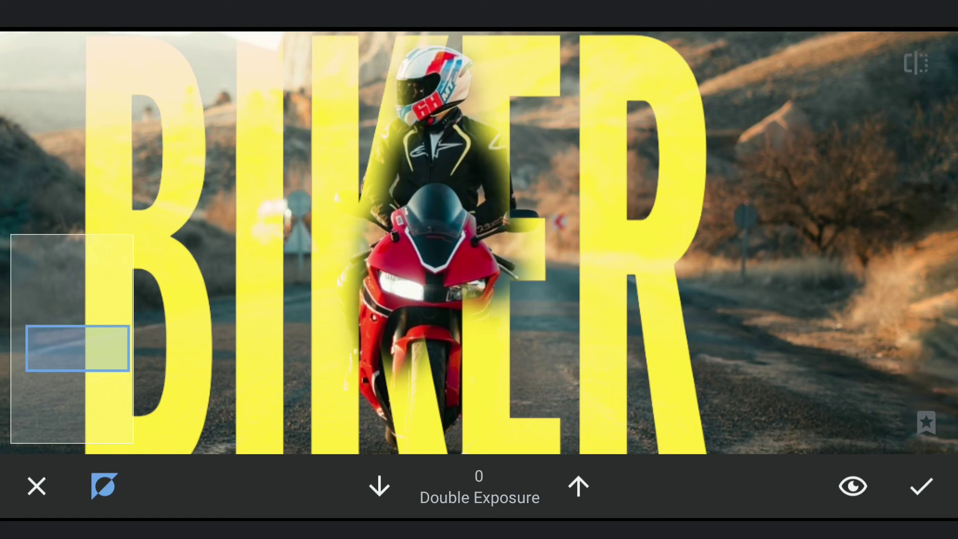
drag(517, 210, 464, 374)
drag(412, 420, 352, 172)
drag(479, 300, 479, 206)
drag(479, 242, 404, 299)
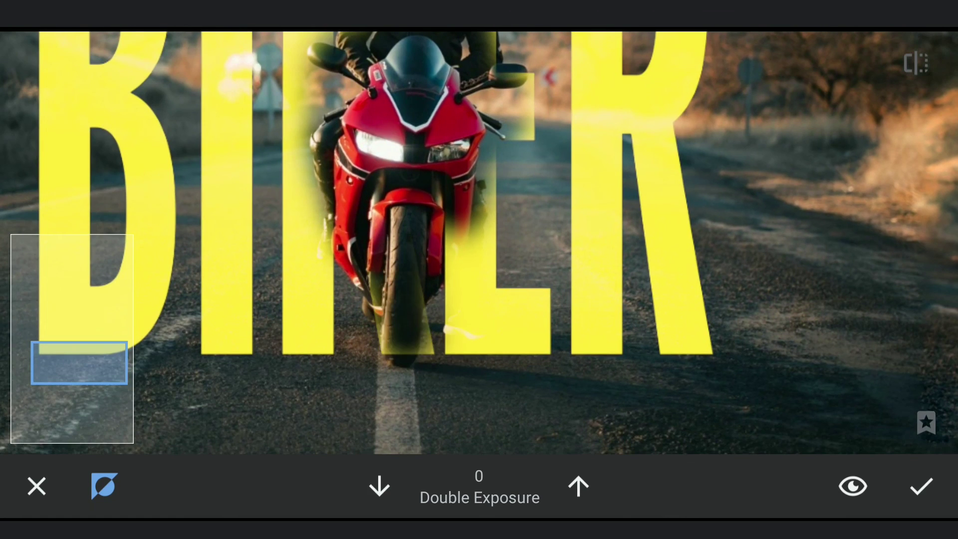
drag(405, 351, 472, 202)
drag(464, 337, 495, 232)
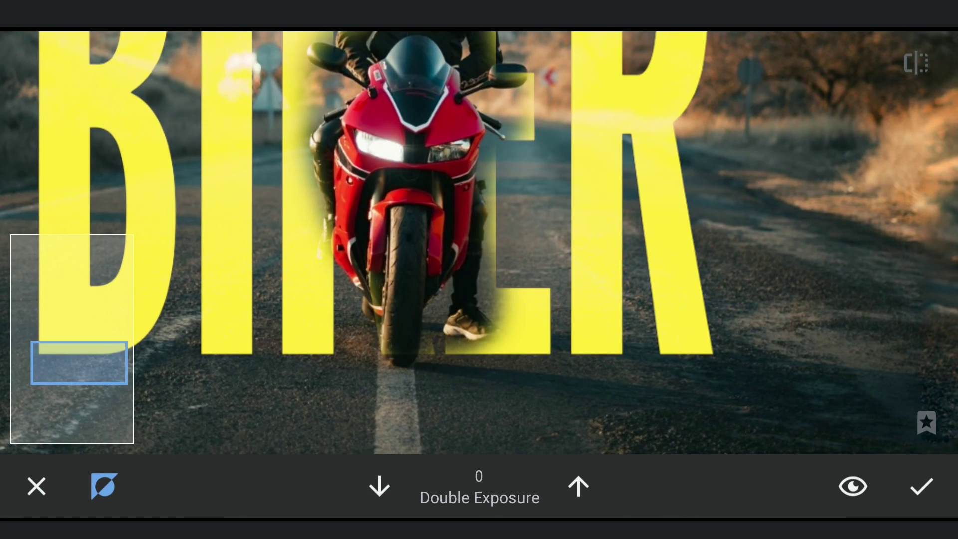
drag(479, 150, 453, 310)
drag(337, 187, 442, 149)
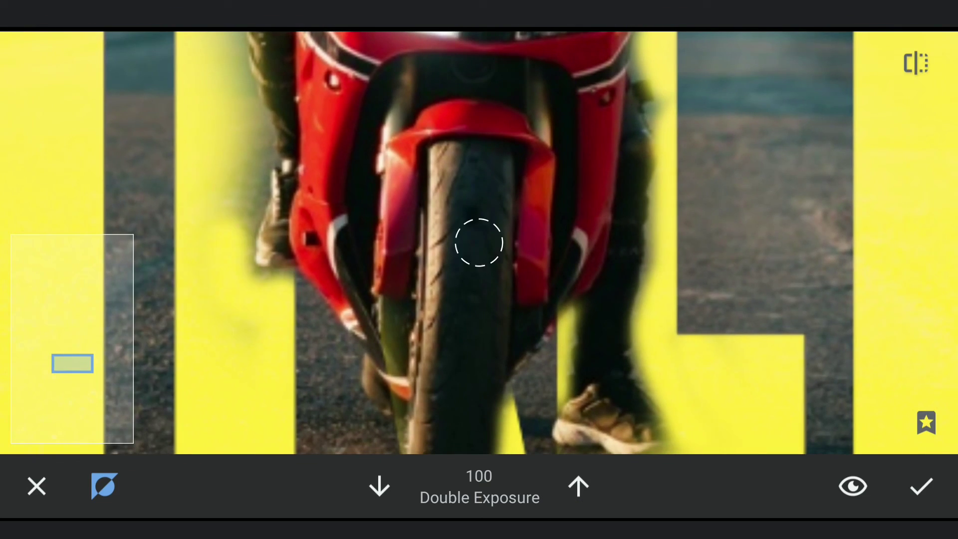
scroll(479, 243, up, 3)
scroll(479, 243, up, 2)
scroll(479, 243, up, 2)
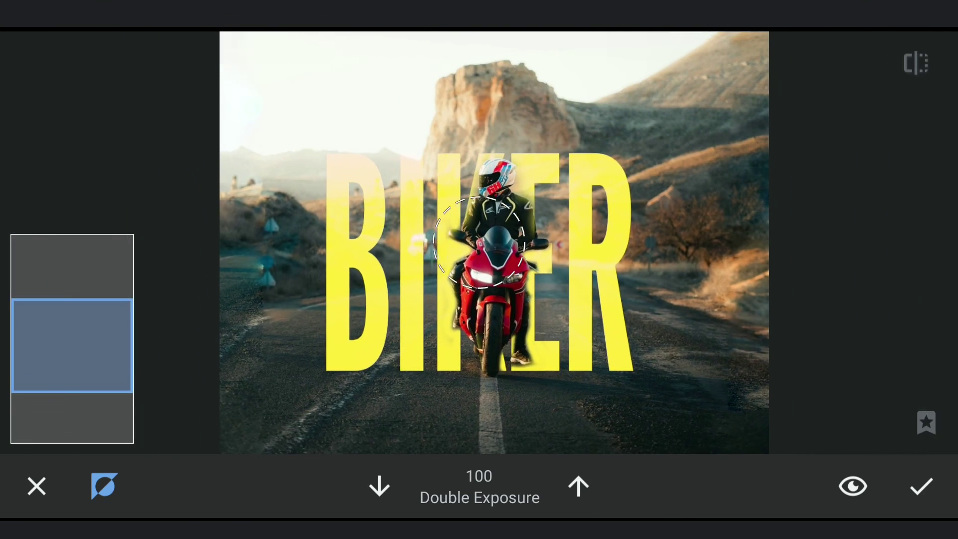
click(921, 487)
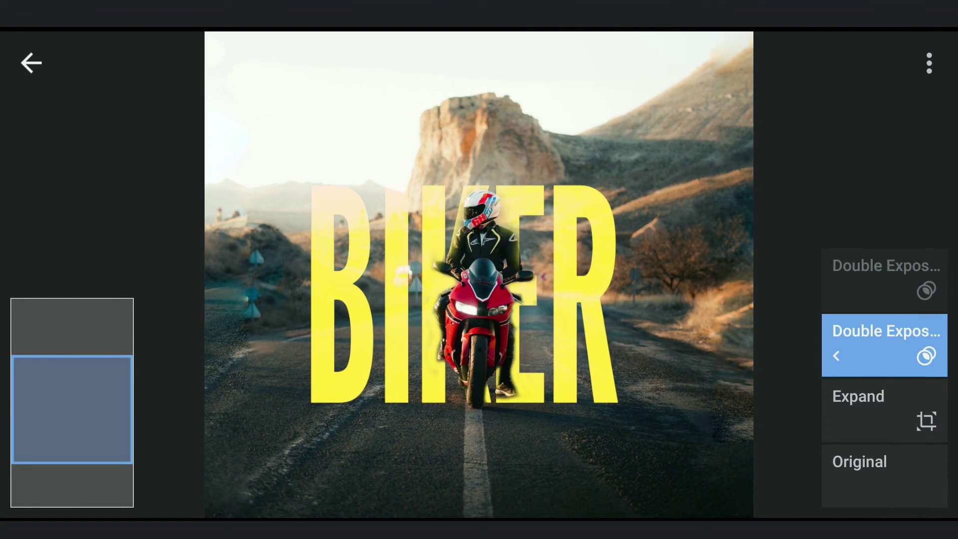
click(884, 279)
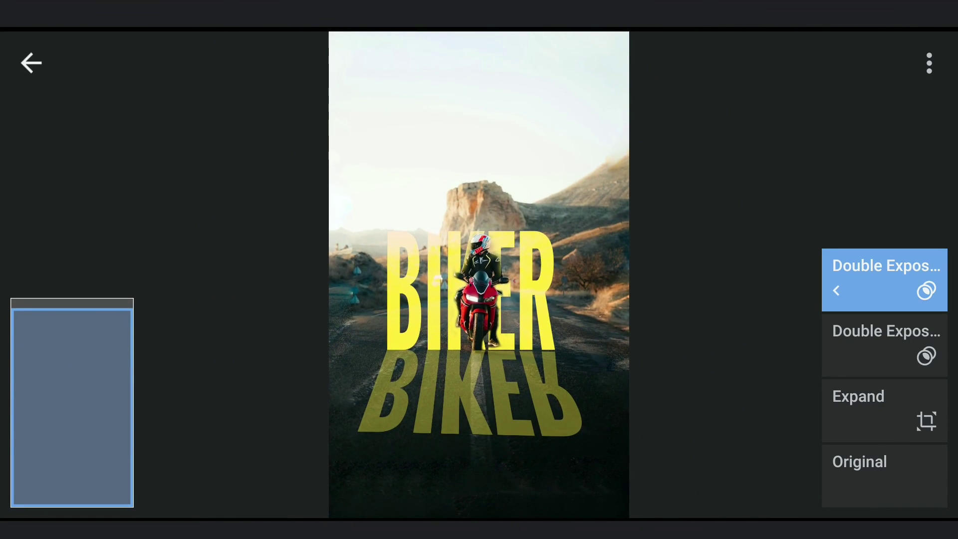